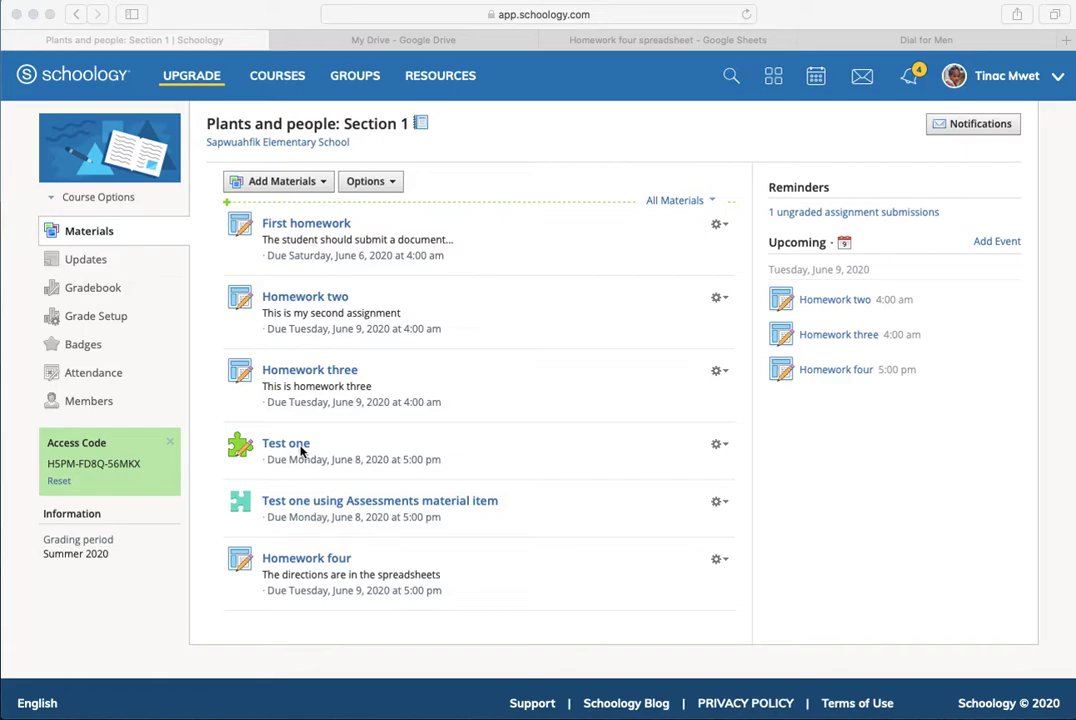
- Bring the Plants and people: Section 1 materials page into focus
left_click(290, 453)
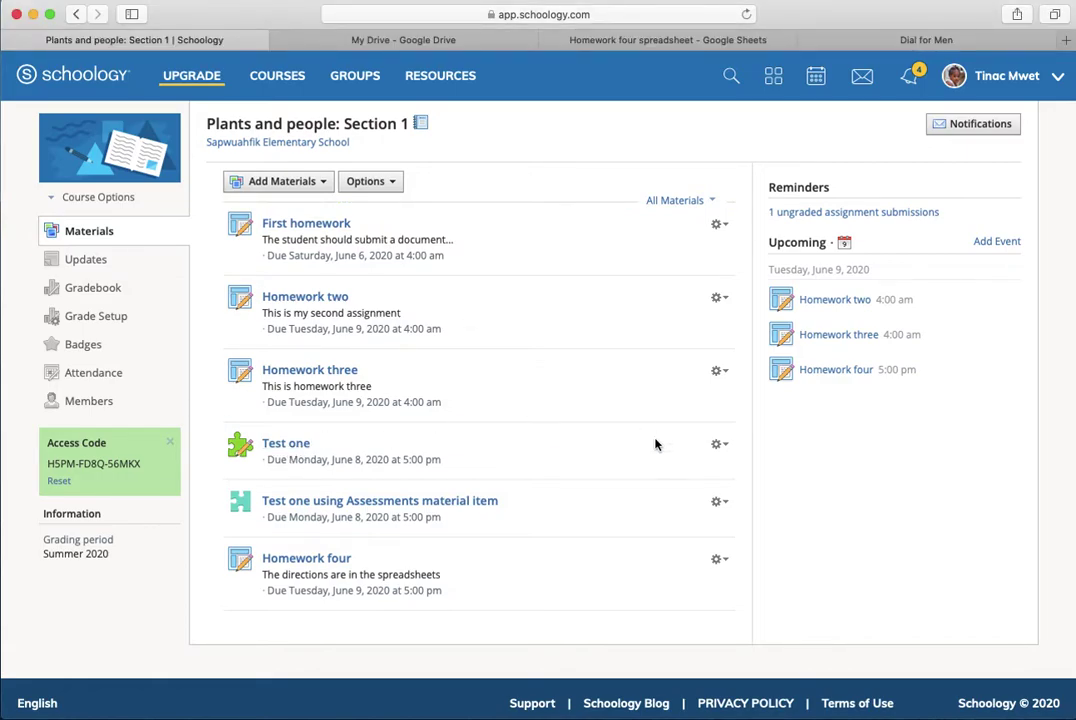
- Change Test one's due date to Tuesday, June 9, 2020 at 5:00 PM and save
left_click(720, 445)
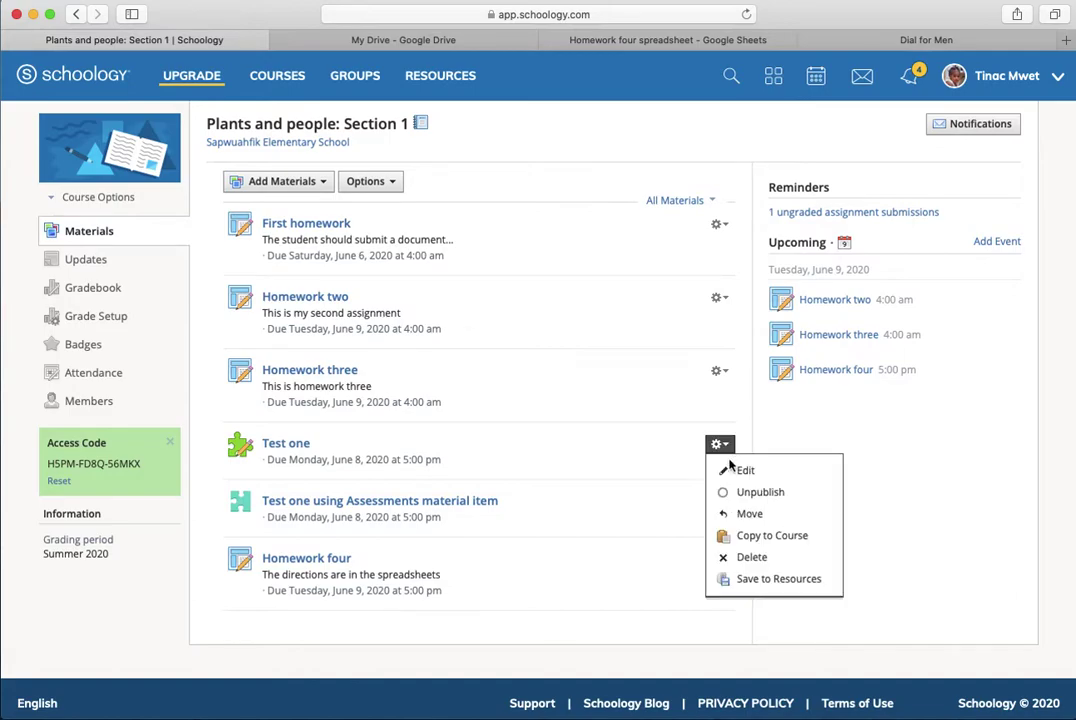
left_click(740, 475)
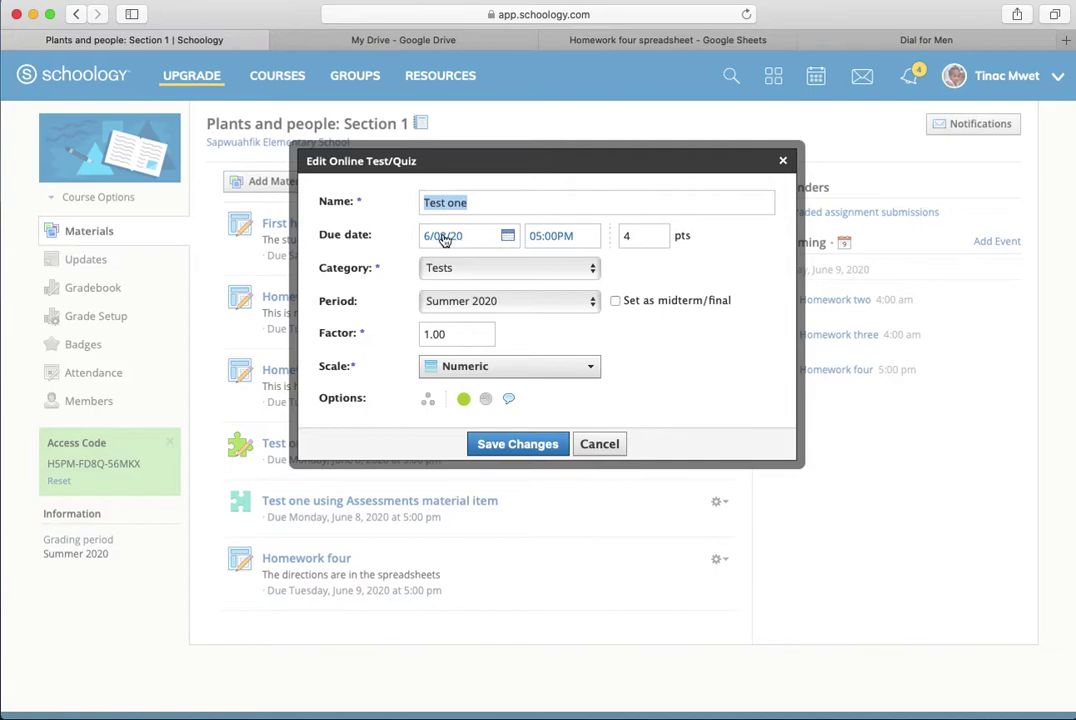
left_click(508, 237)
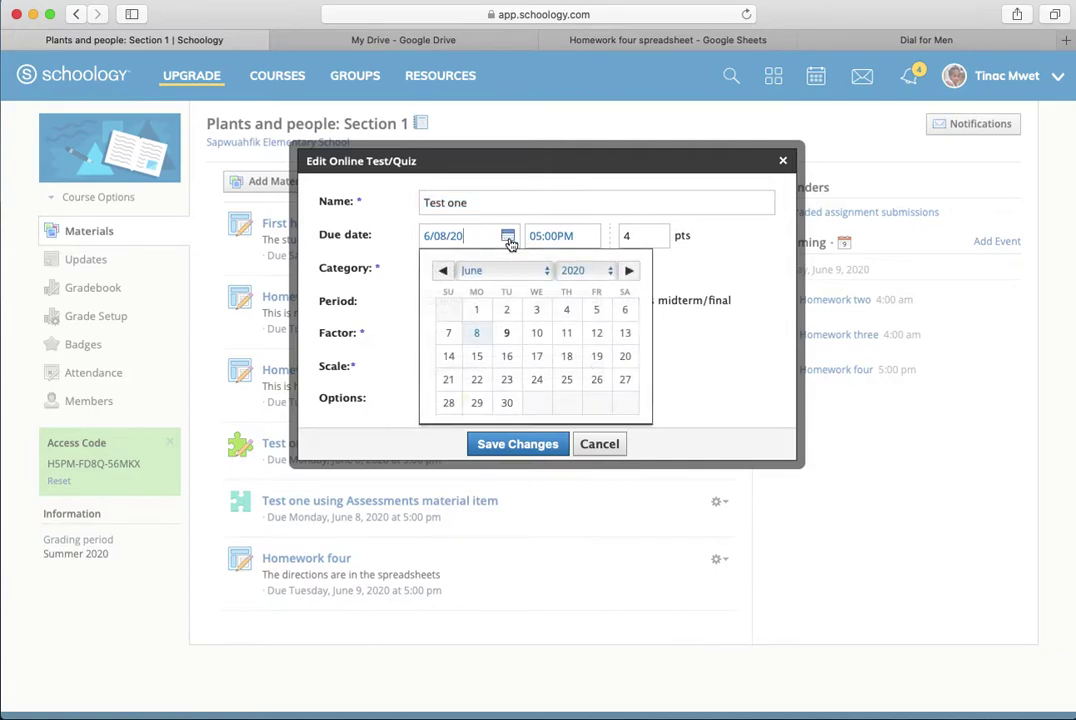
left_click(510, 336)
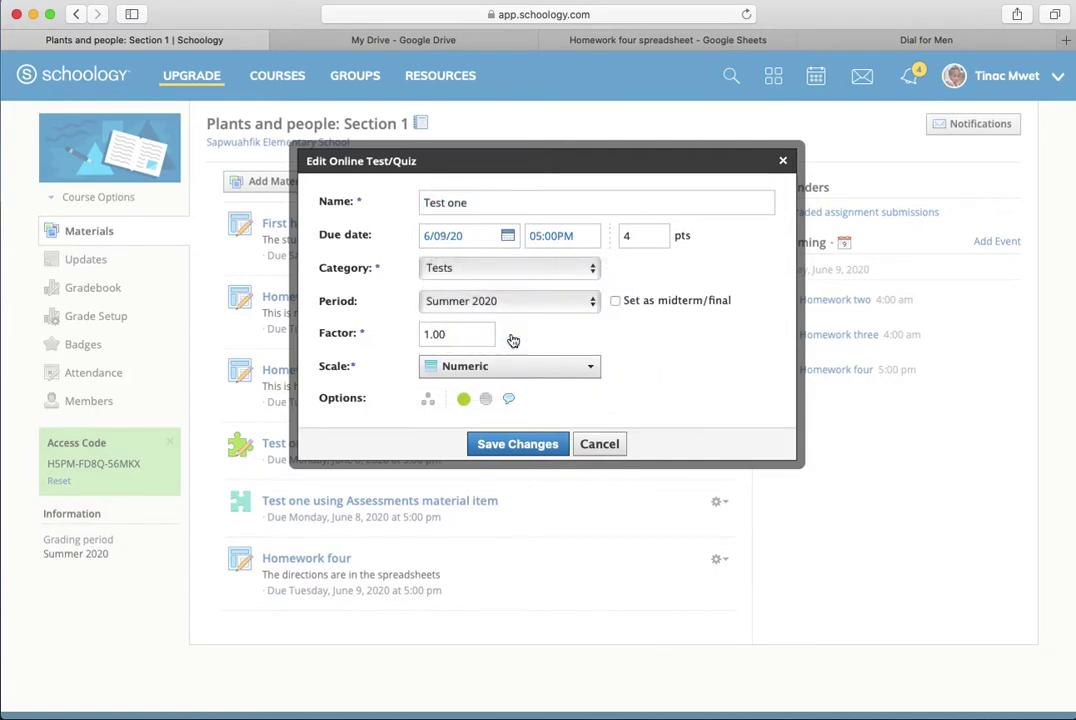
left_click(538, 446)
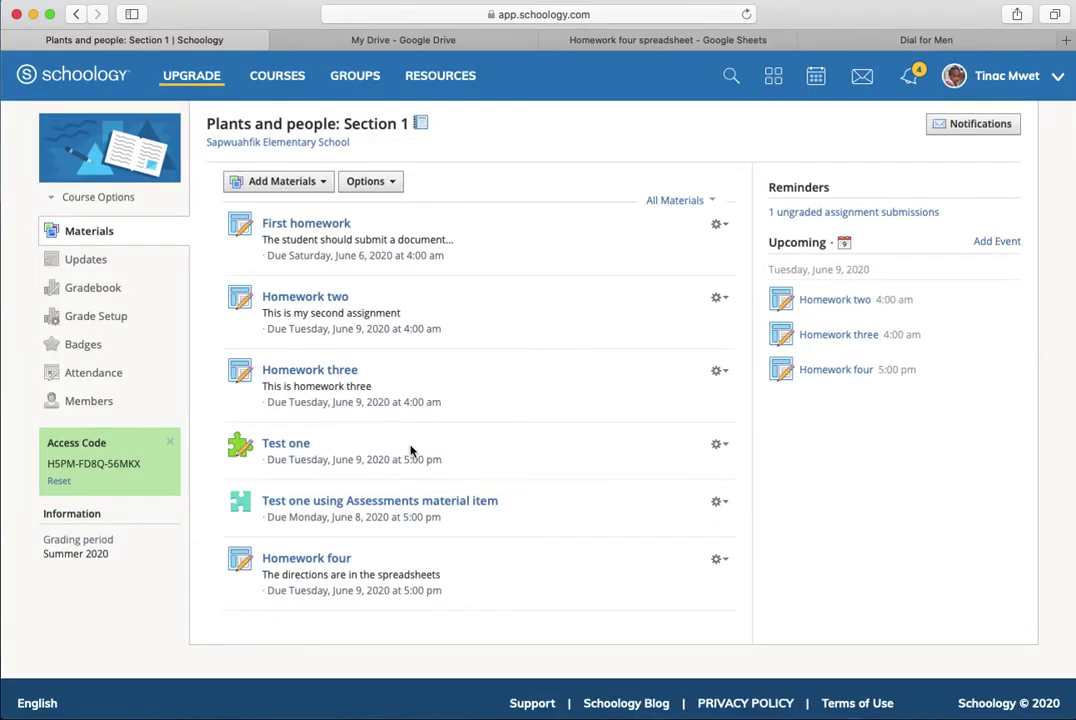
- Open Test one's Settings tab, briefly opening and cancelling its Edit dialog
left_click(288, 446)
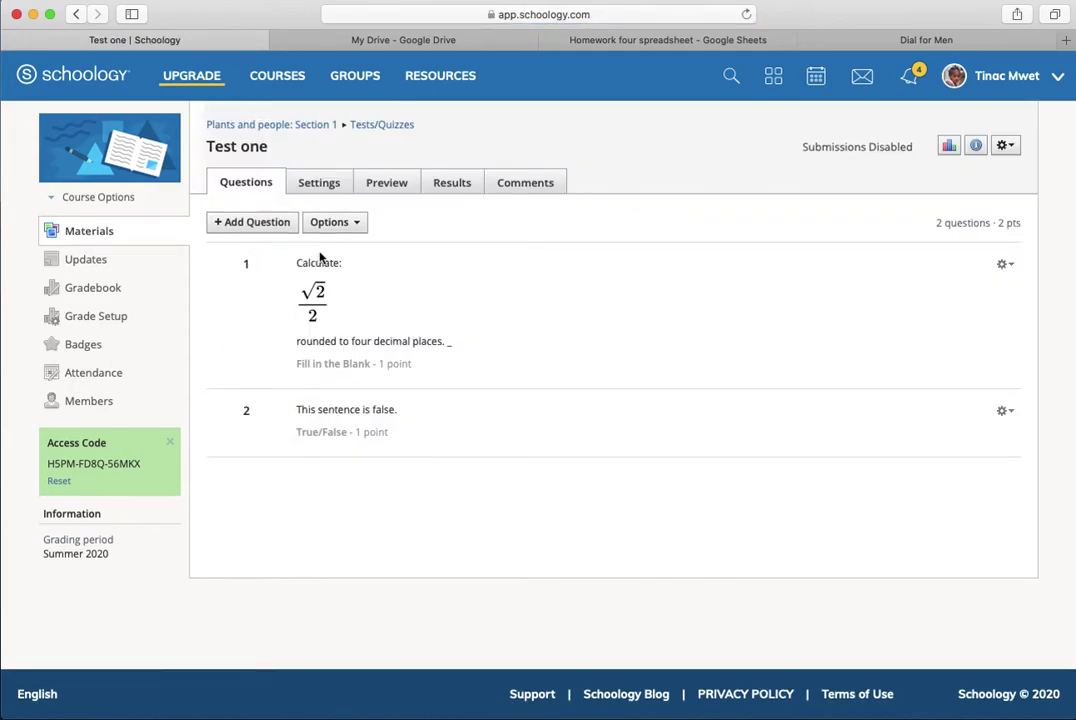
left_click(322, 188)
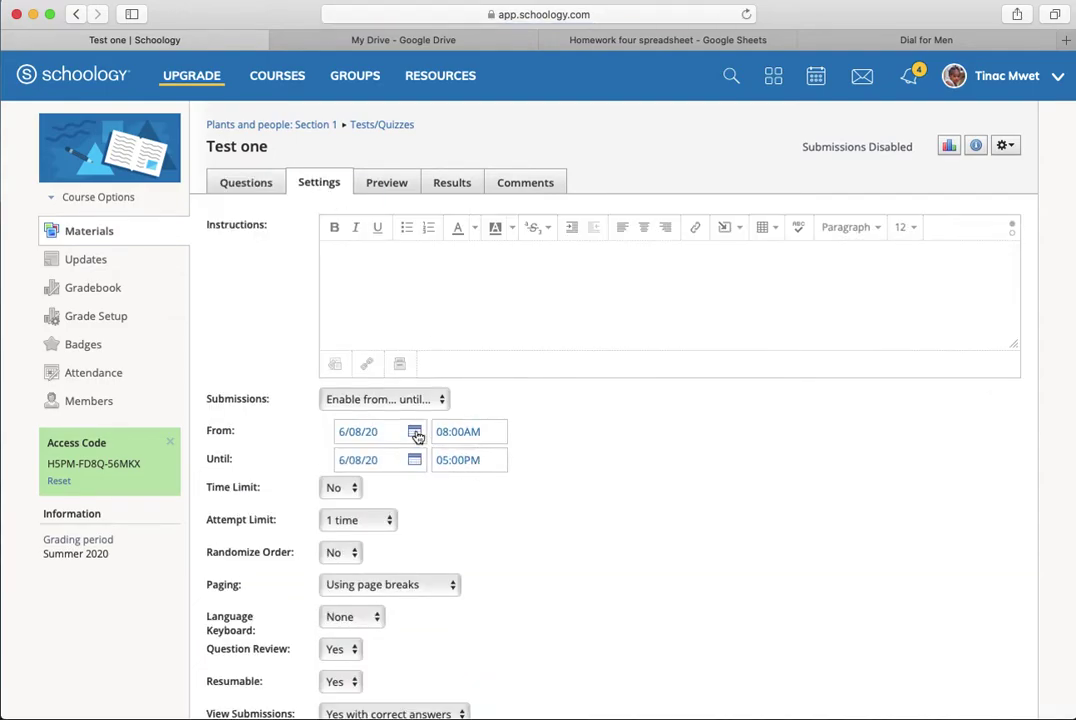
left_click(415, 462)
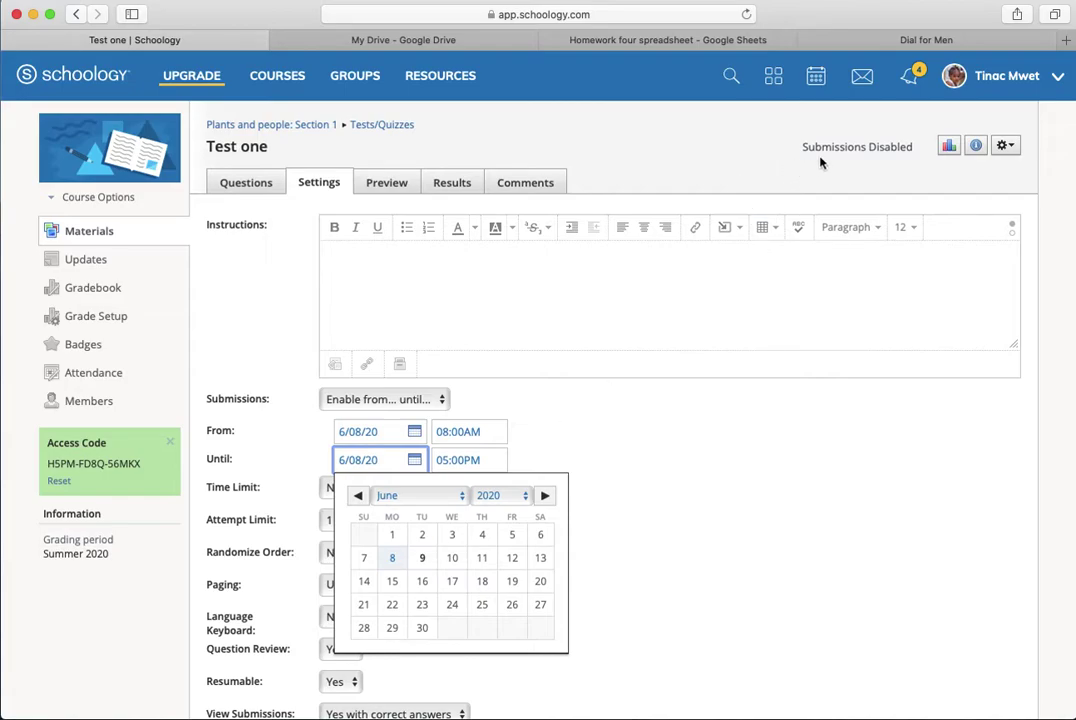
mouse_move(891, 145)
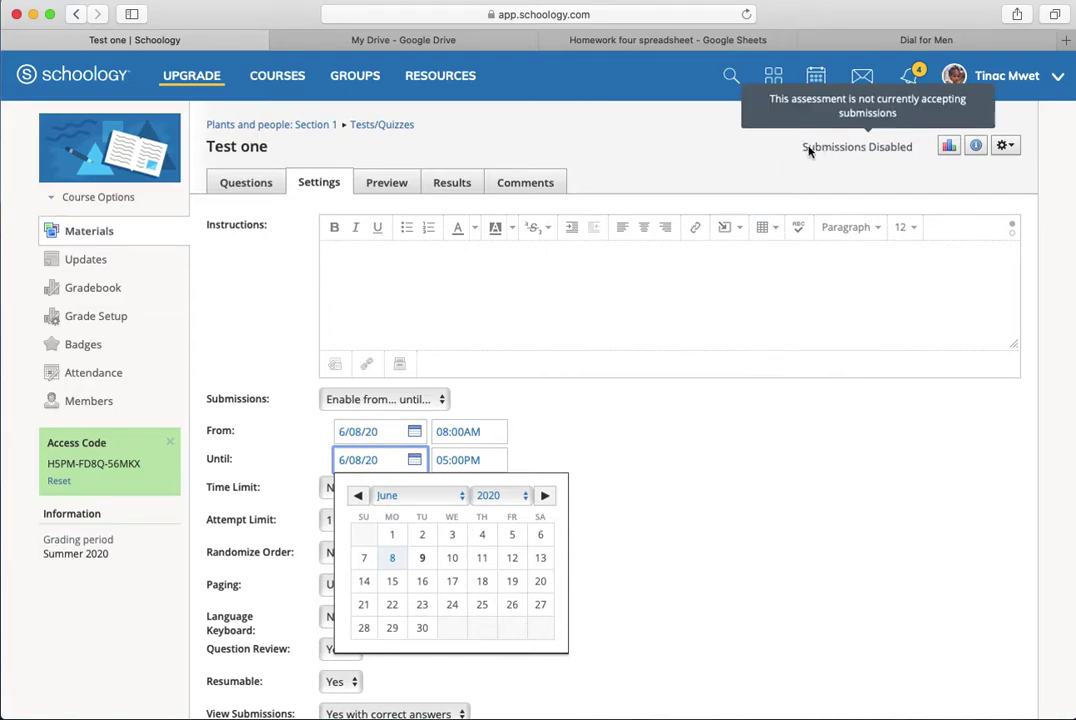
left_click(1004, 147)
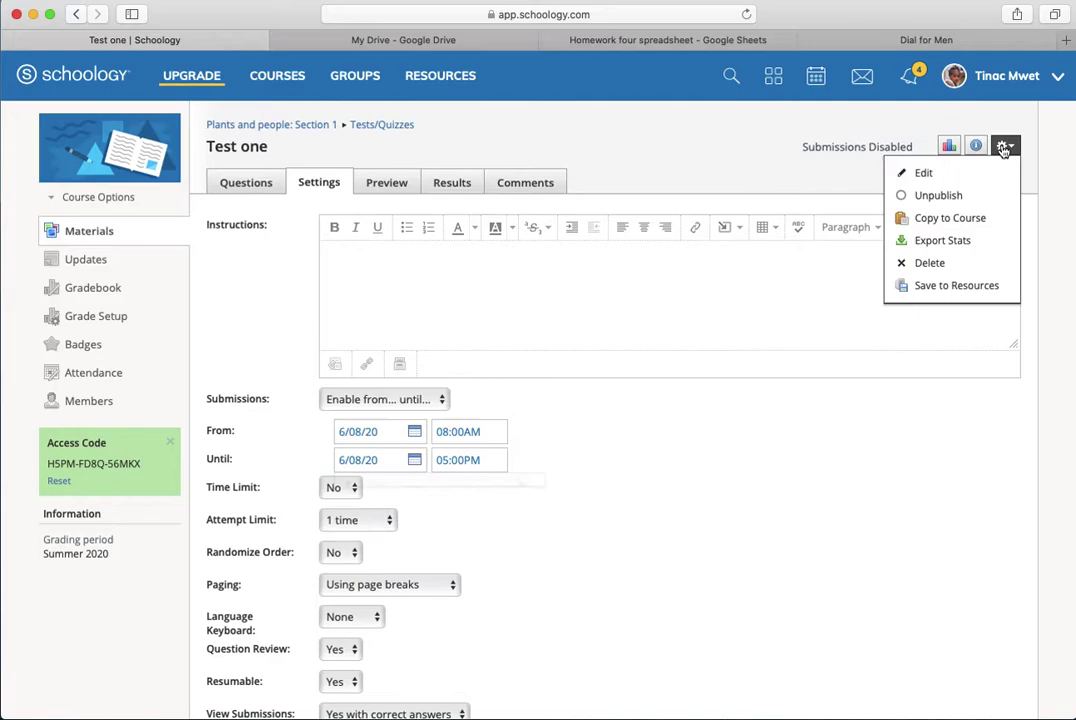
left_click(1020, 176)
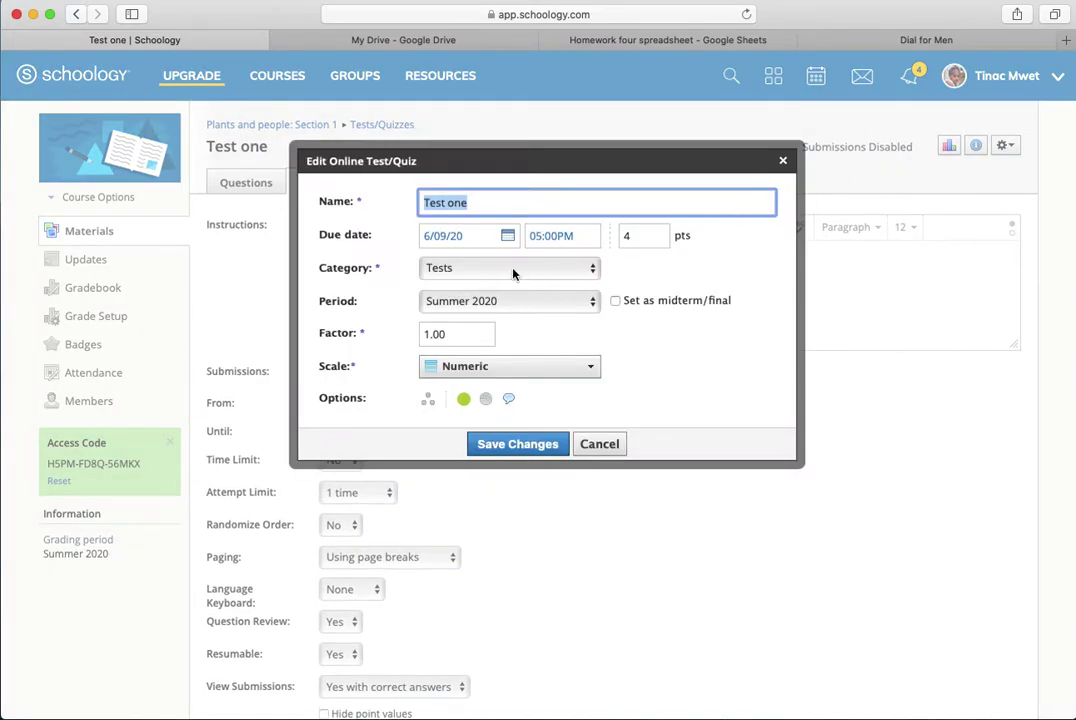
left_click(600, 446)
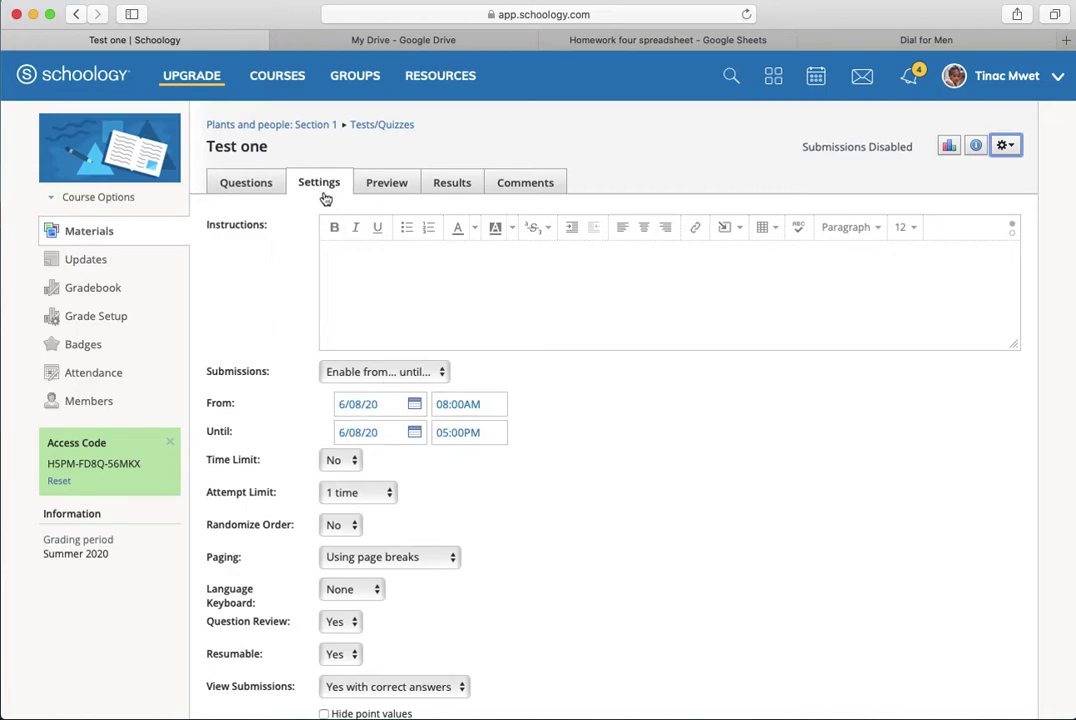
- Set the submission Until date to 6/09/20 and save the settings
left_click(414, 437)
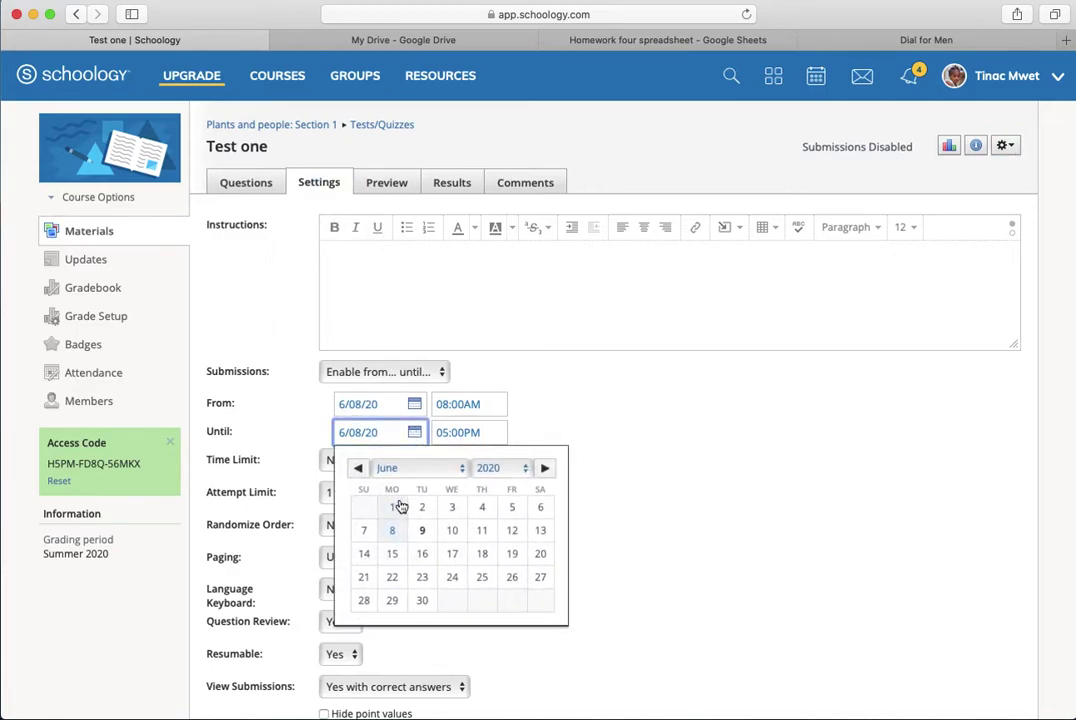
left_click(424, 535)
scroll(425, 542, "down", 3)
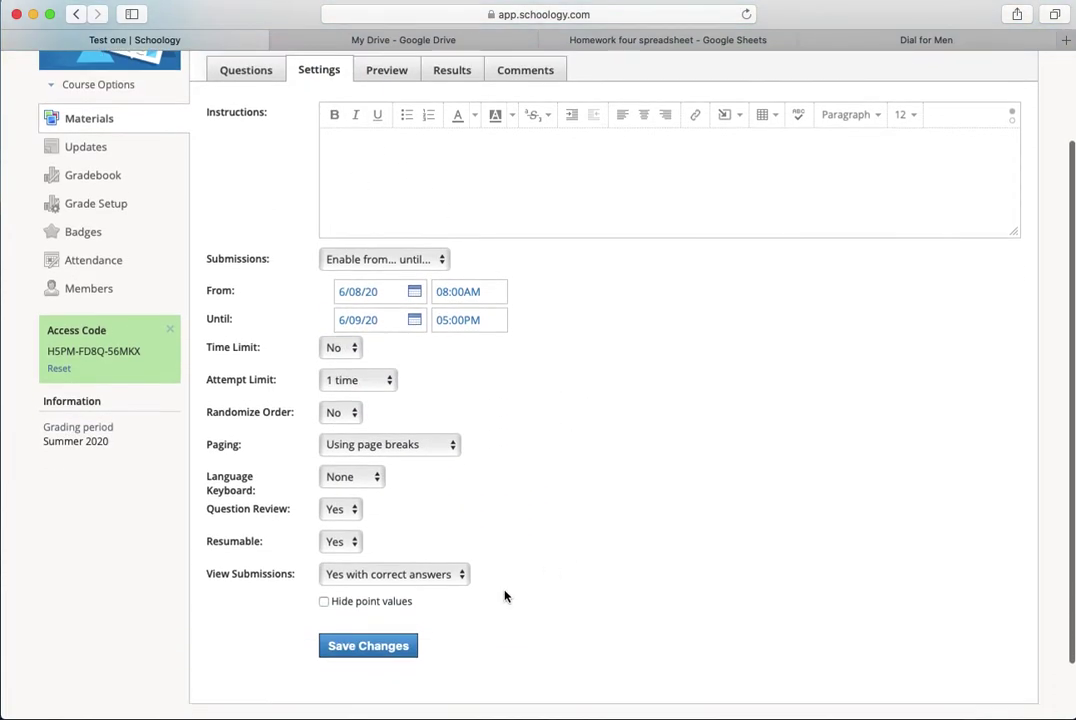
left_click(394, 650)
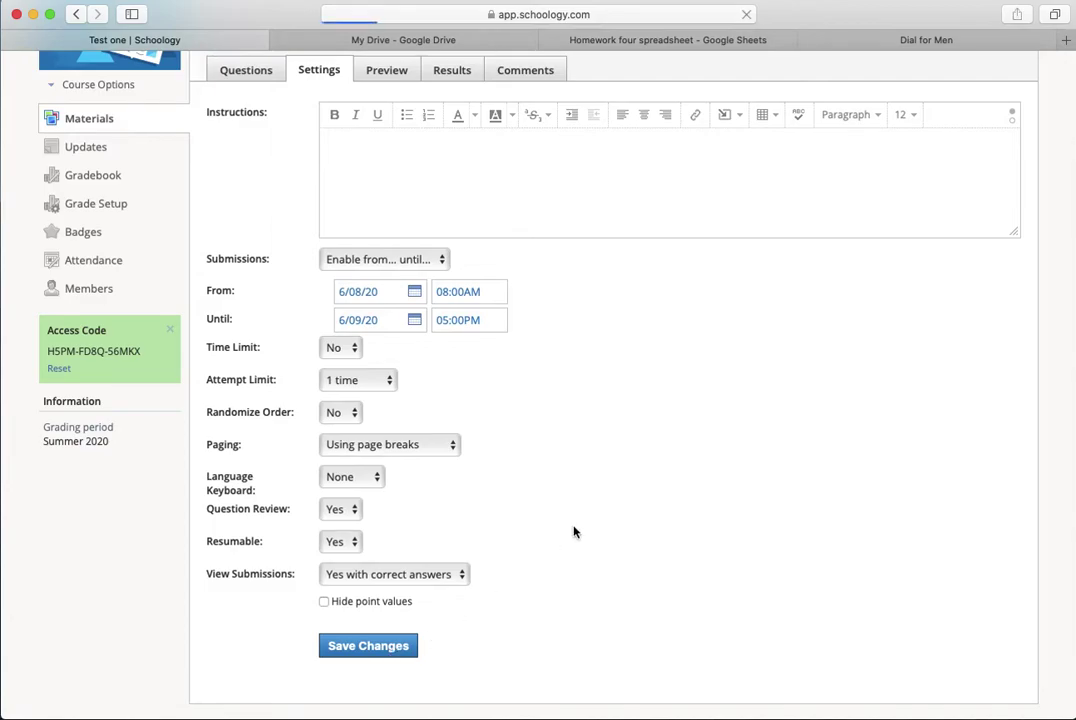
scroll(574, 532, "down", 1)
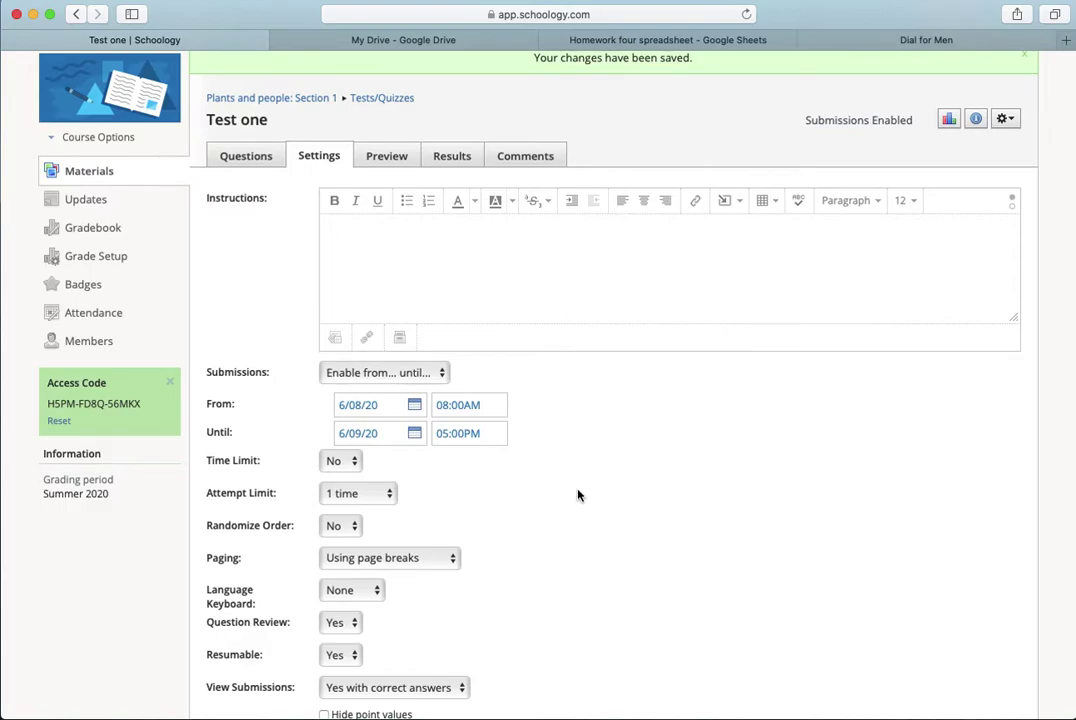
scroll(577, 494, "down", 1)
scroll(577, 494, "up", 1)
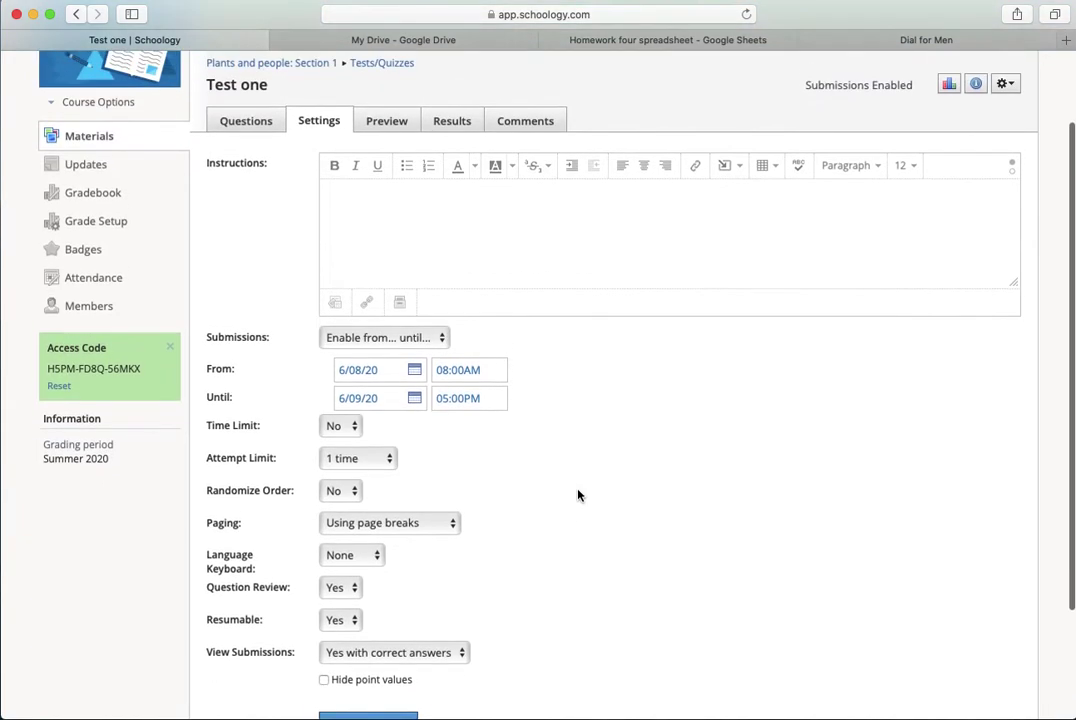
scroll(421, 428, "down", 1)
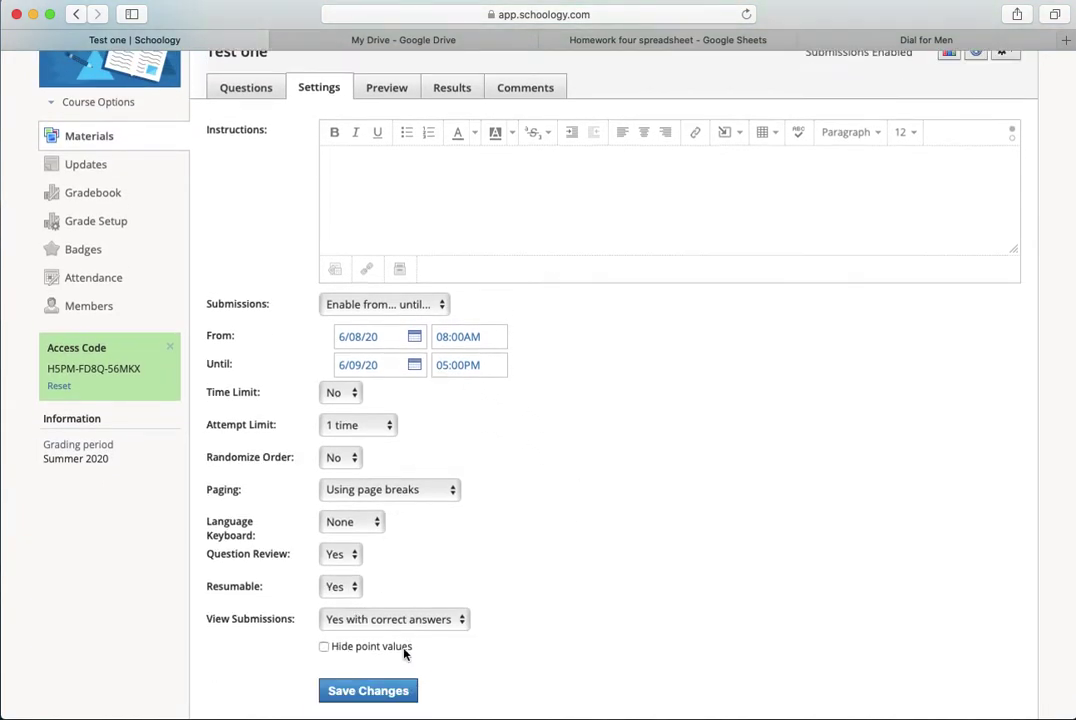
left_click(380, 427)
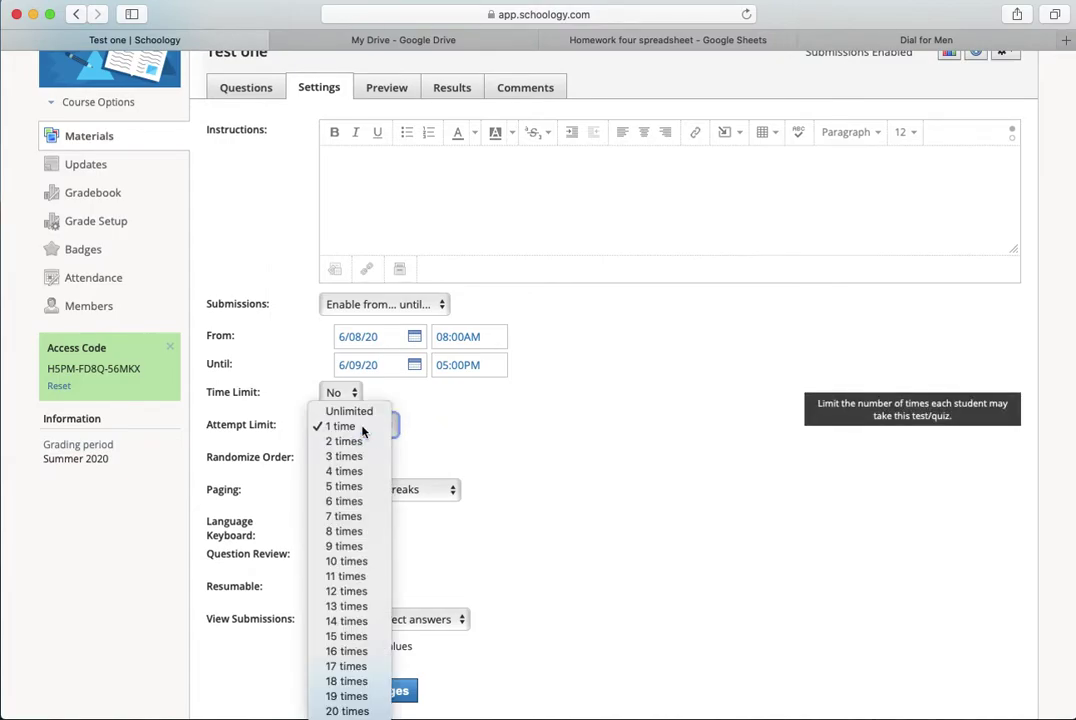
left_click(363, 428)
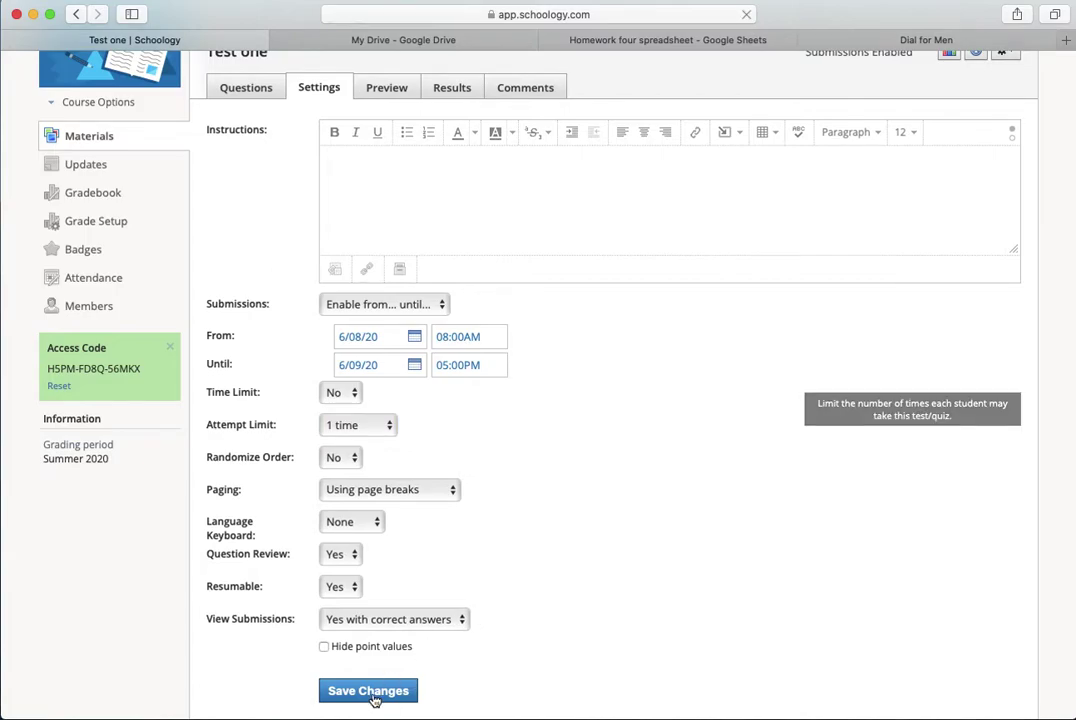
left_click(370, 691)
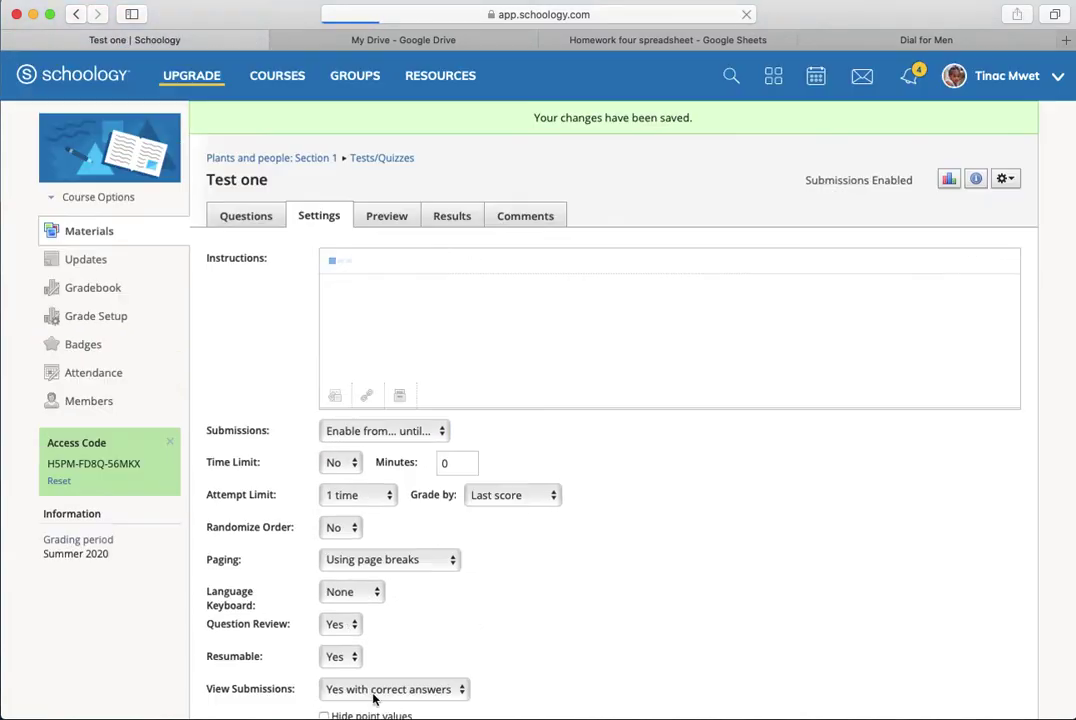
left_click(408, 692)
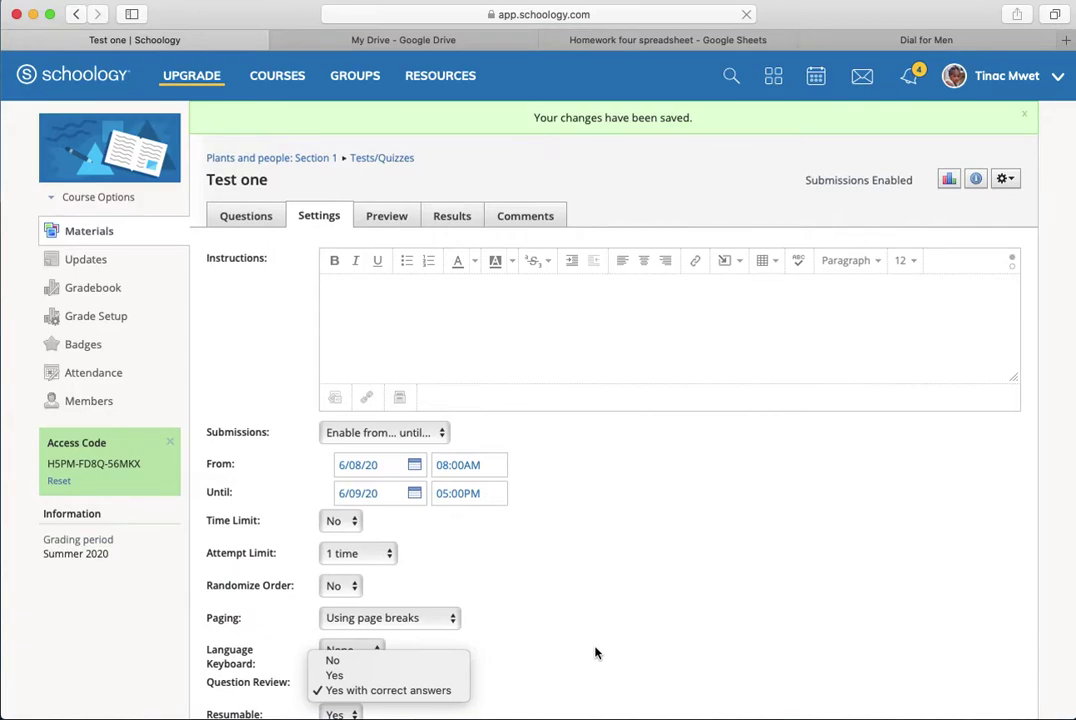
left_click(727, 569)
scroll(624, 600, "down", 5)
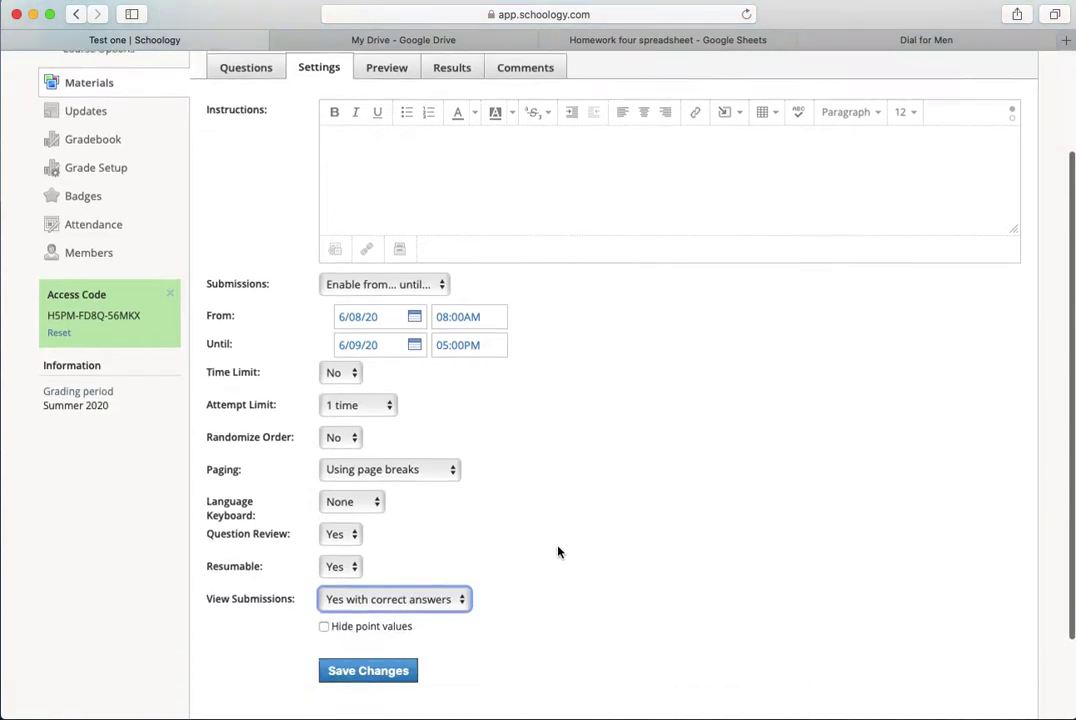
scroll(558, 551, "down", 3)
left_click(388, 584)
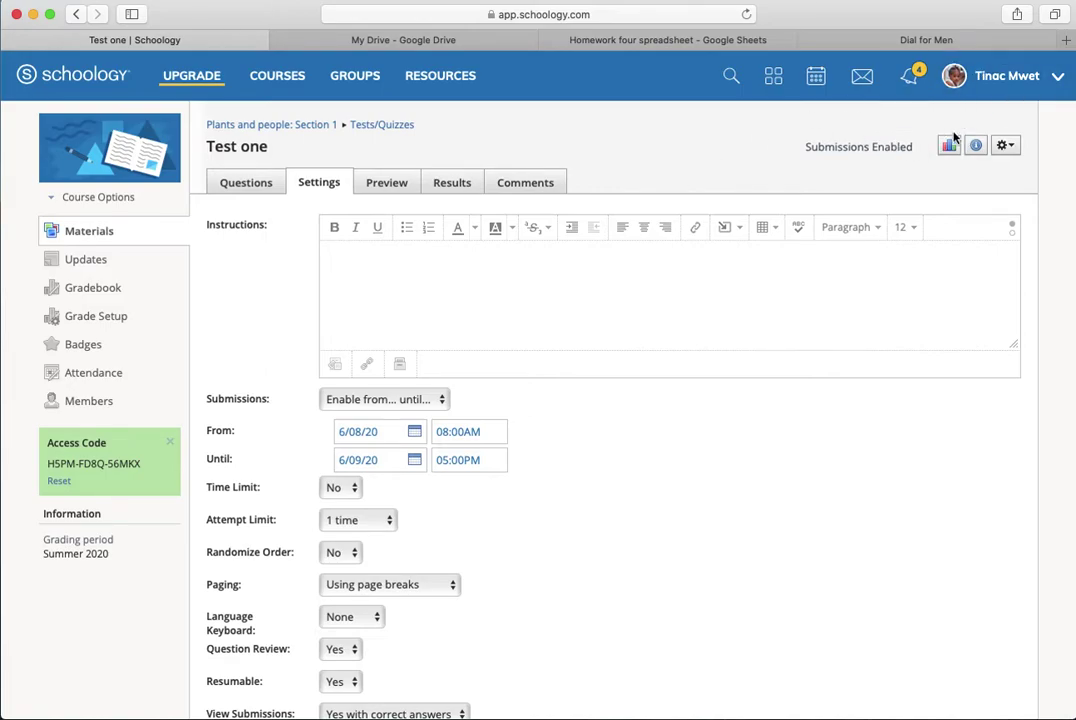
left_click(1002, 147)
left_click(918, 173)
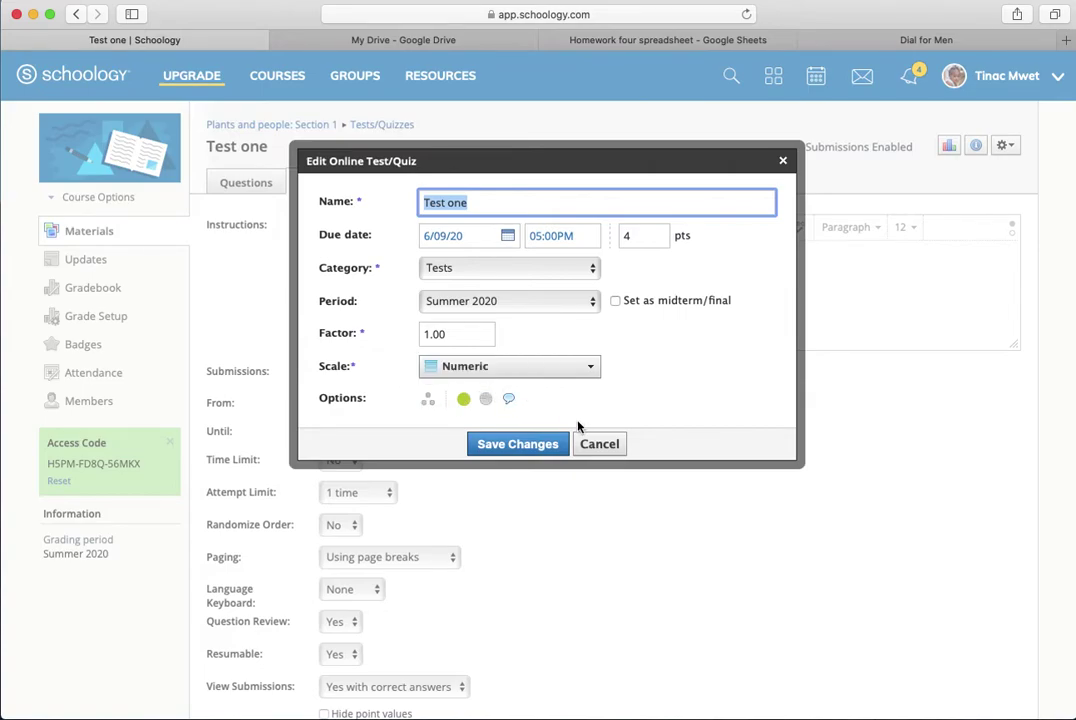
left_click(600, 446)
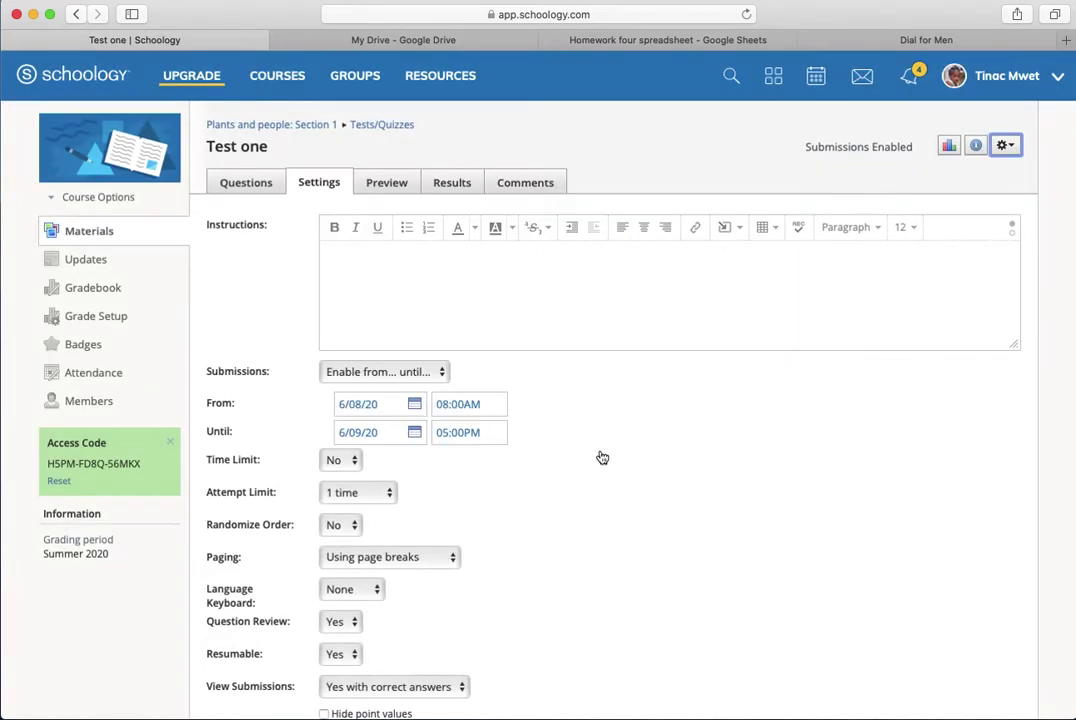
left_click(1004, 145)
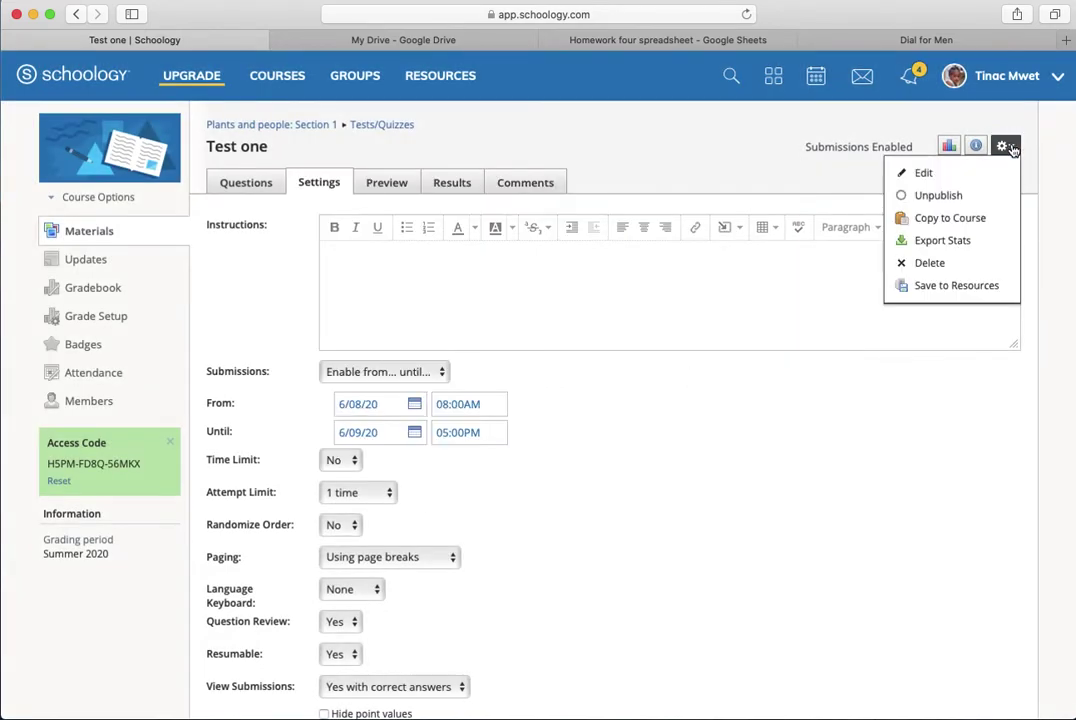
left_click(950, 220)
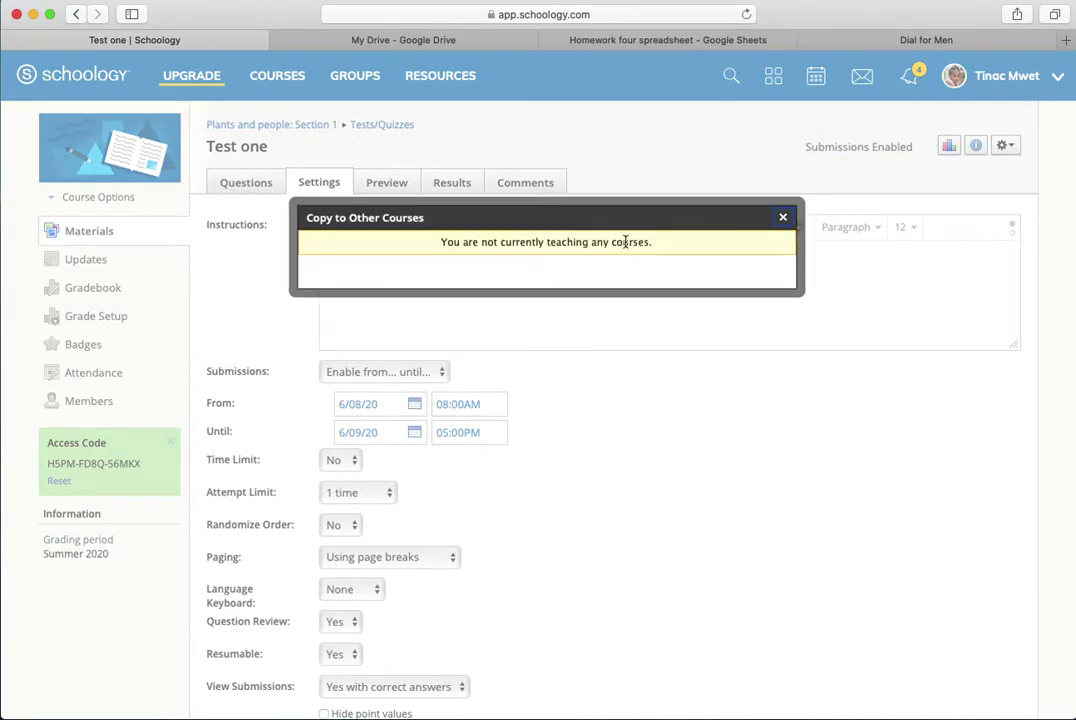
left_click(784, 218)
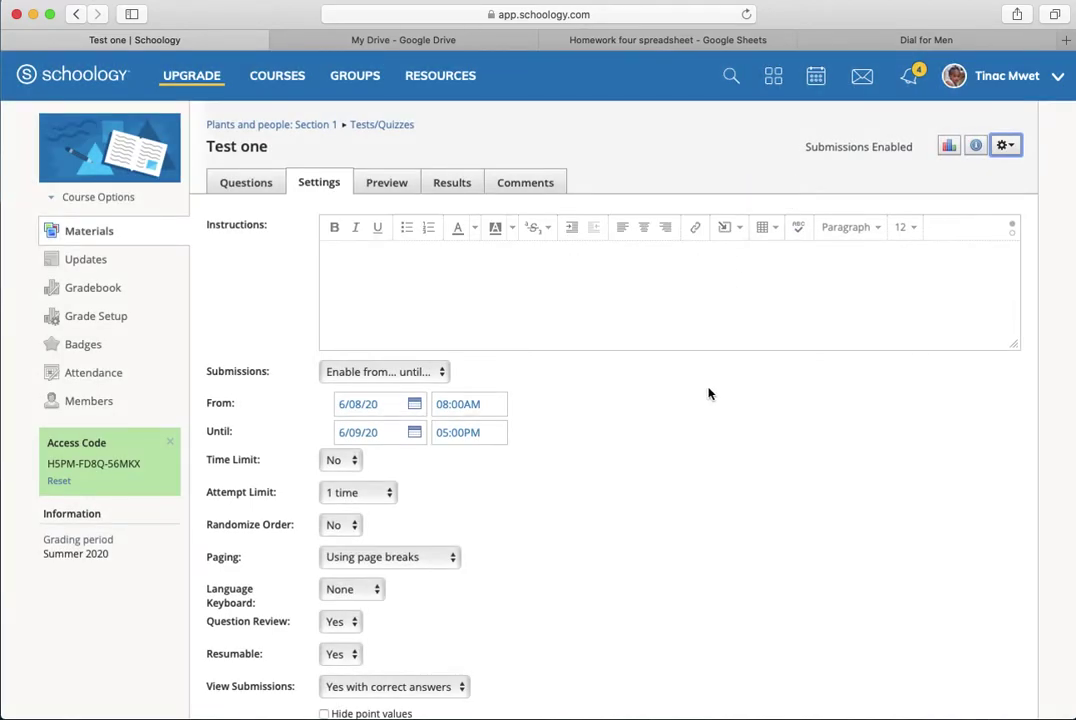
left_click(1008, 148)
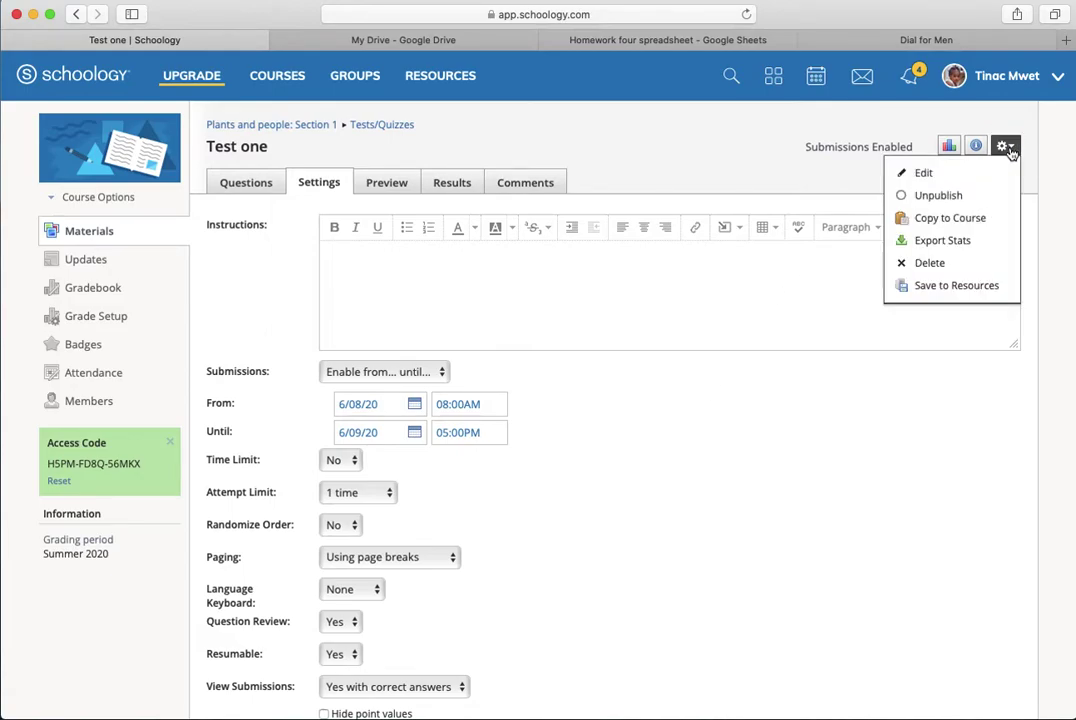
- Save Test one to Resources and choose Add to Course from its resource menu
left_click(943, 286)
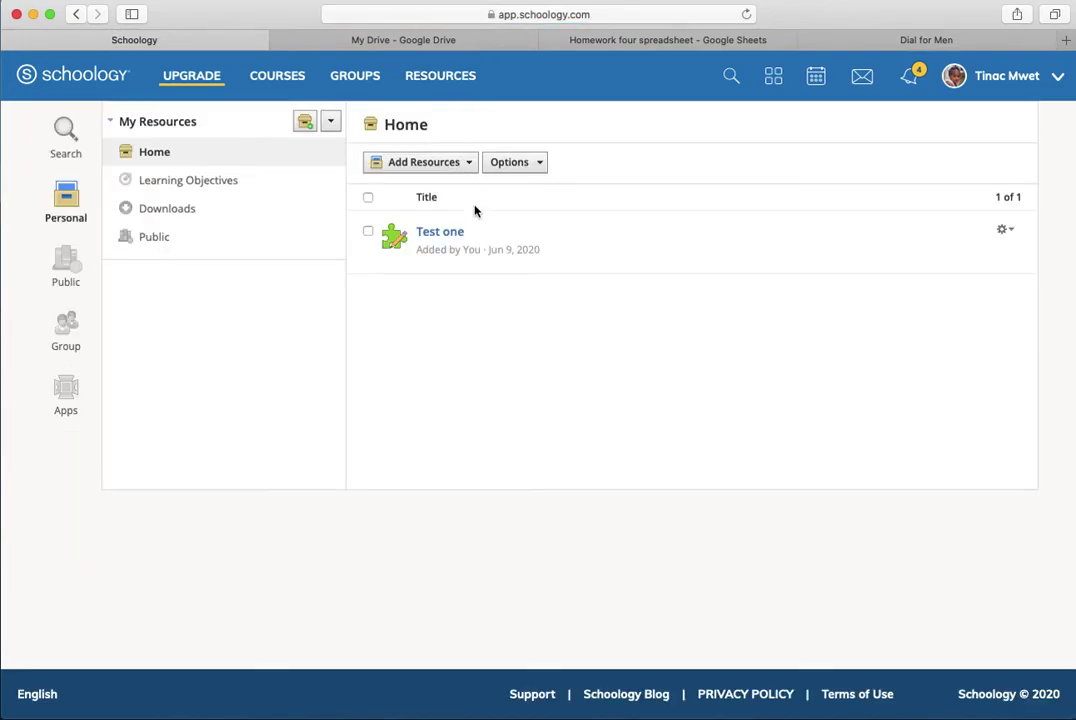
left_click(1008, 232)
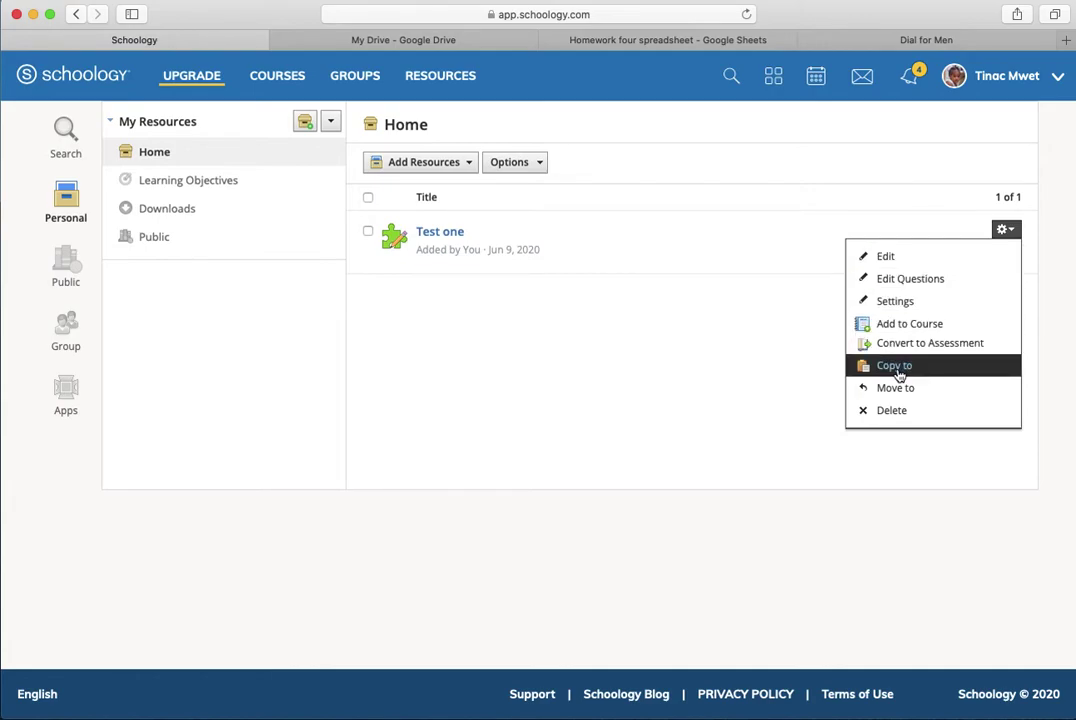
left_click(910, 367)
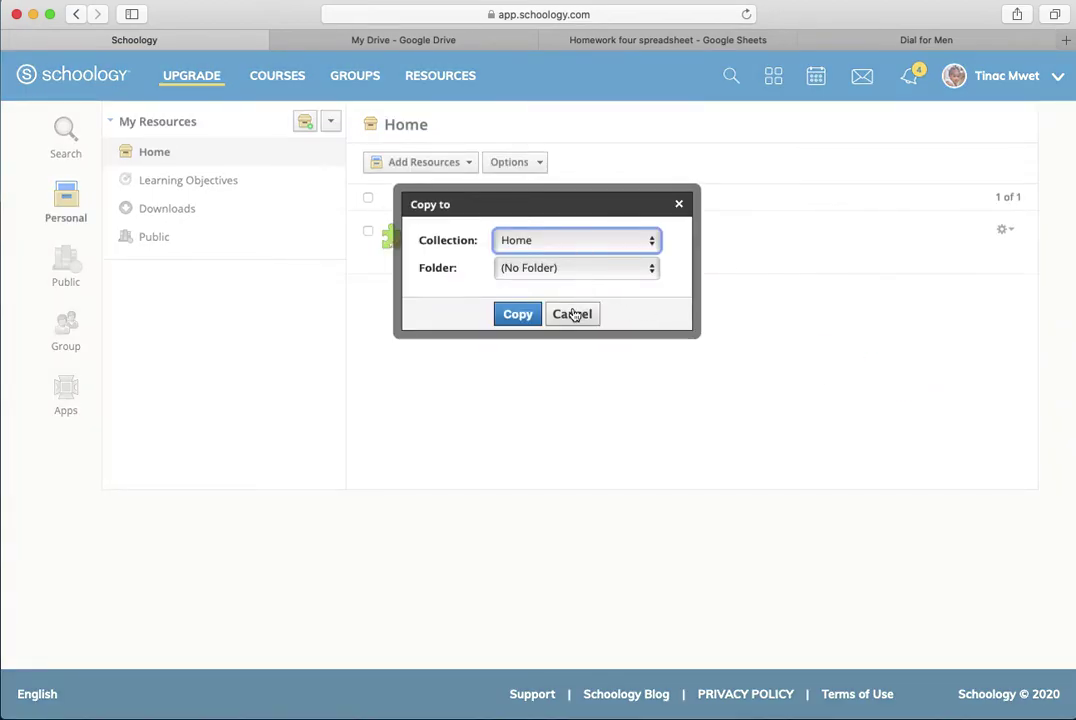
left_click(579, 316)
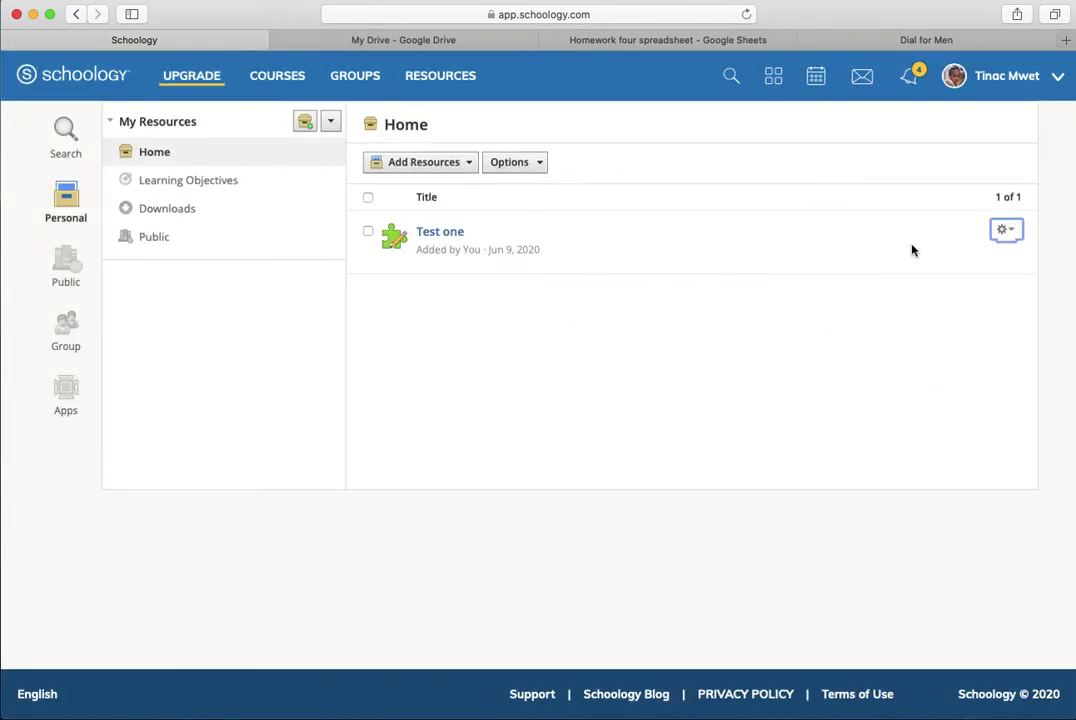
left_click(1004, 229)
left_click(912, 324)
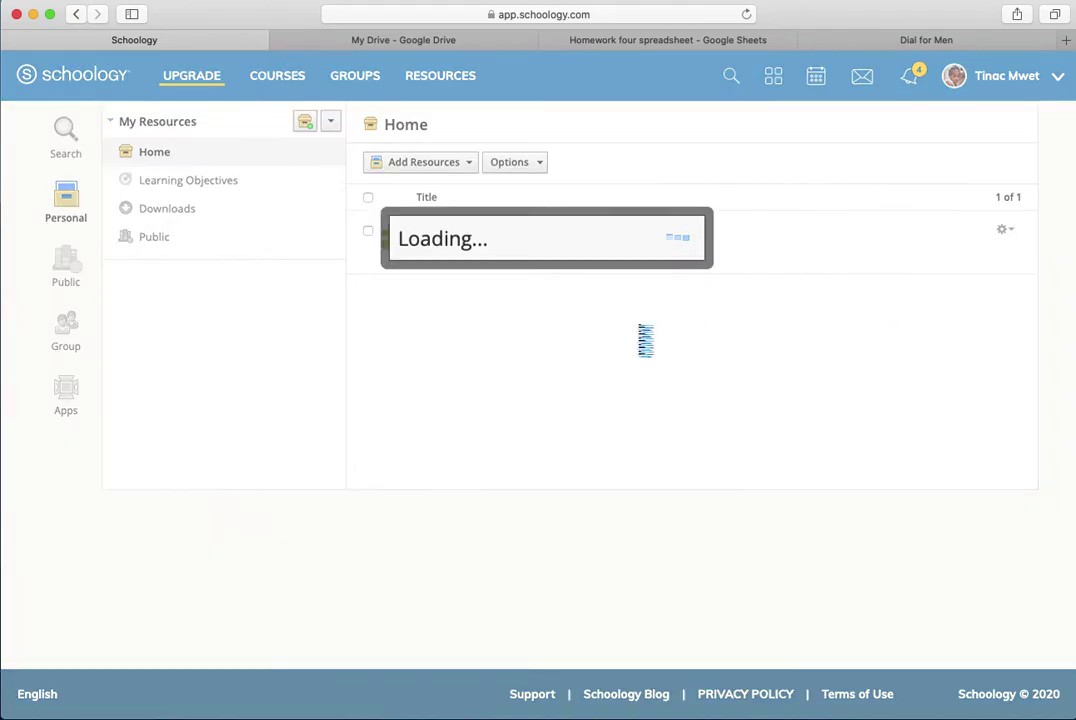
- Add Test one to Plants and people: Section 1, due 6/10/20 at 05:00PM
left_click(367, 250)
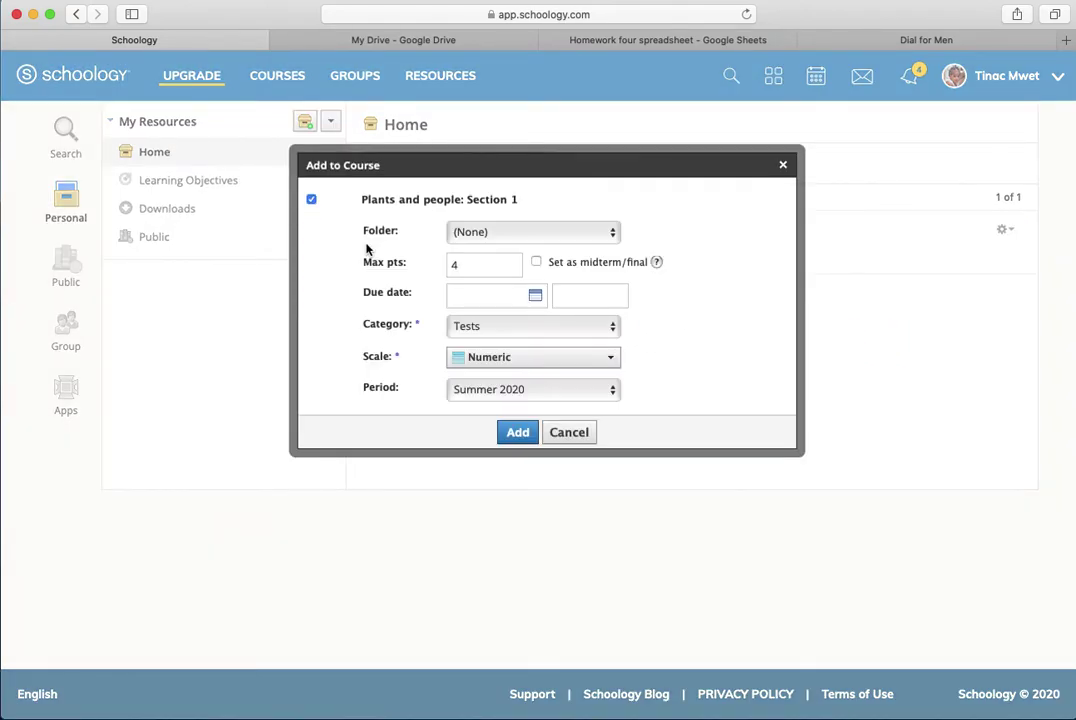
left_click(537, 298)
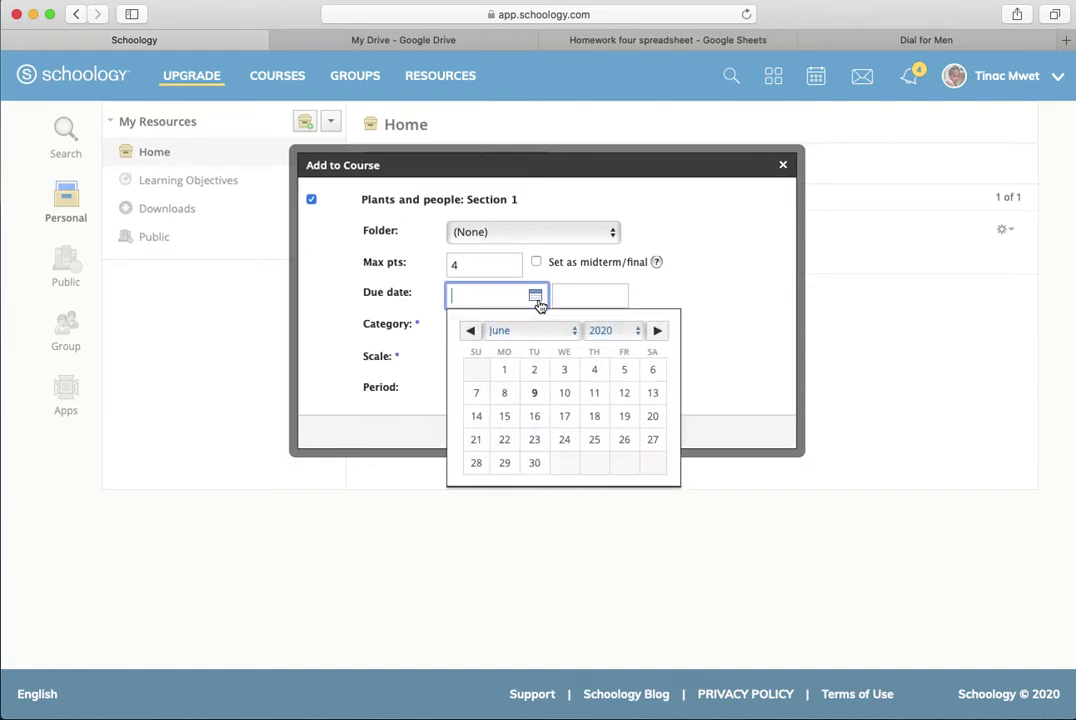
left_click(565, 395)
left_click(561, 297)
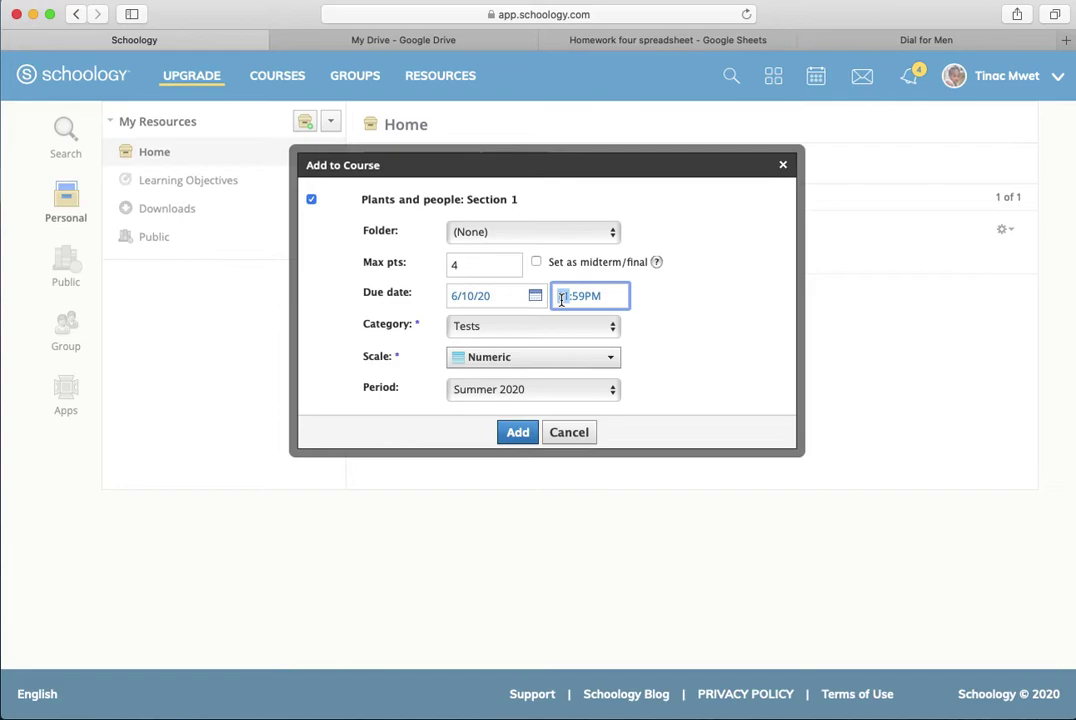
type("05:")
type("50")
left_click(518, 432)
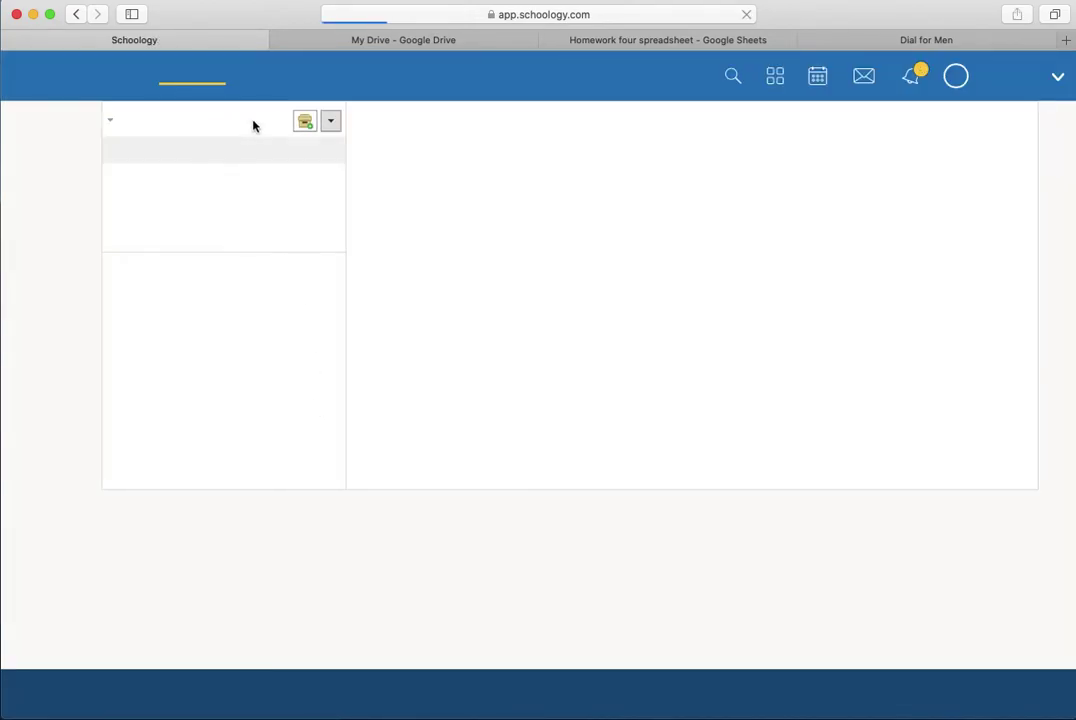
- Go to the Plants and people course and edit the June 10 Test one
left_click(280, 79)
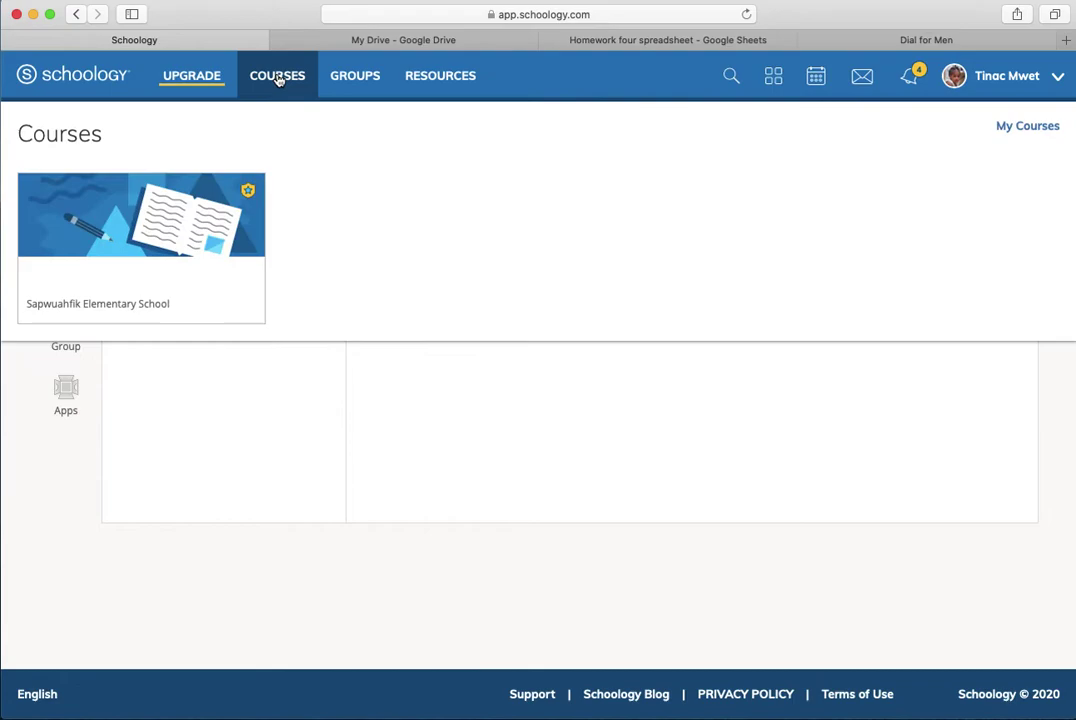
left_click(170, 246)
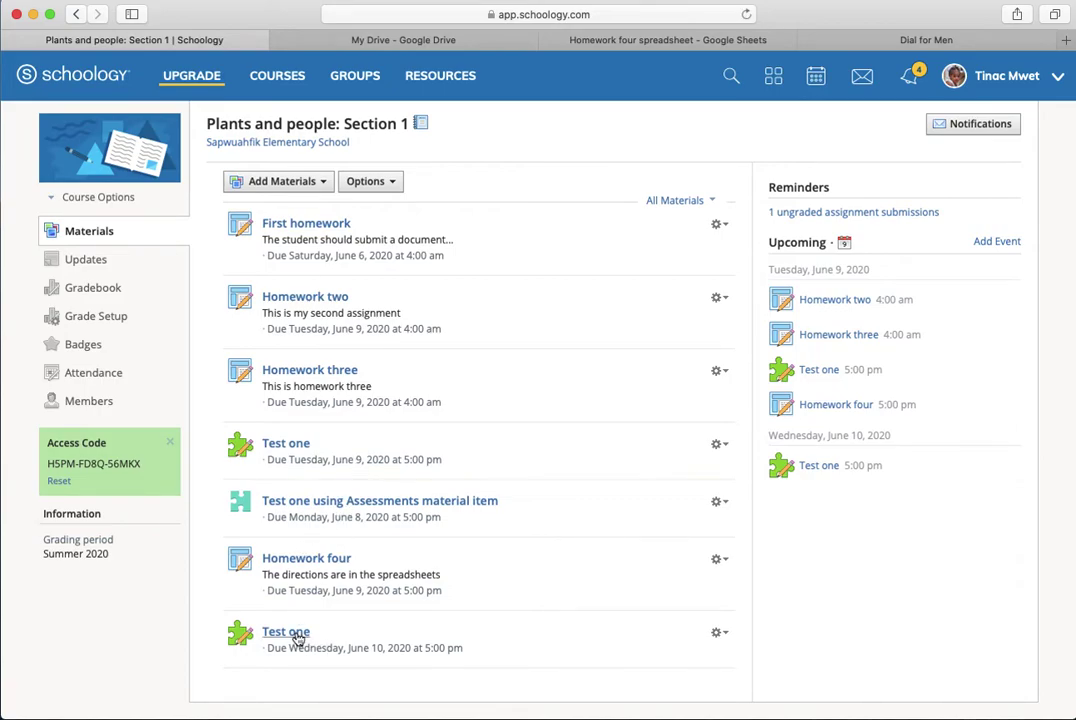
left_click(719, 632)
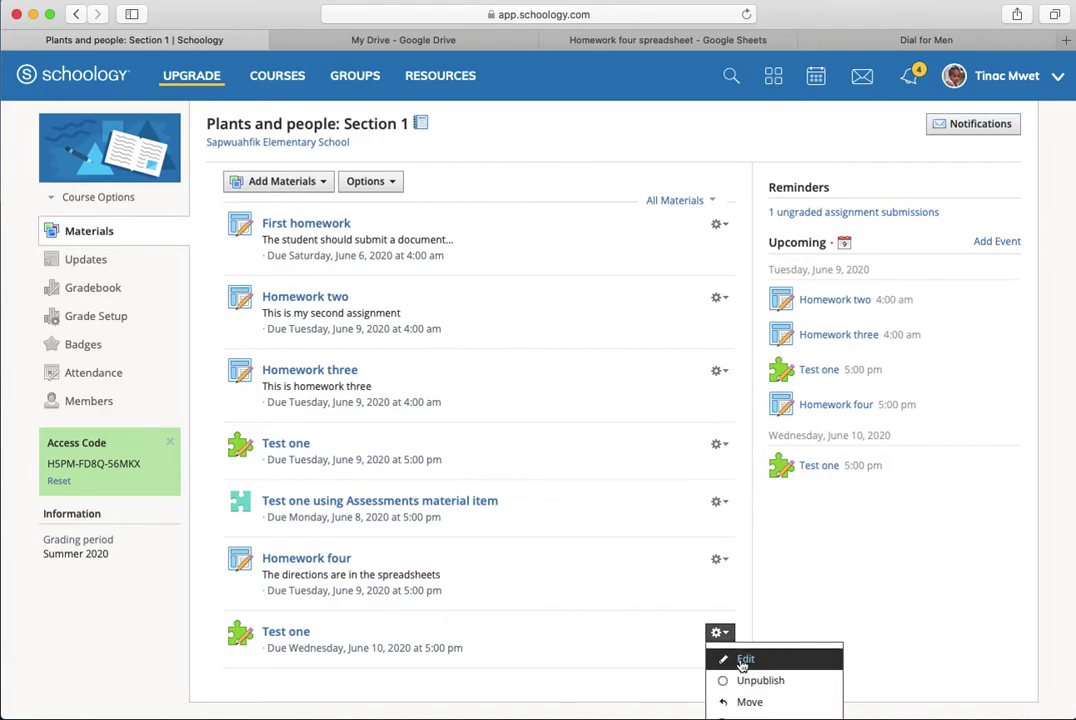
left_click(744, 660)
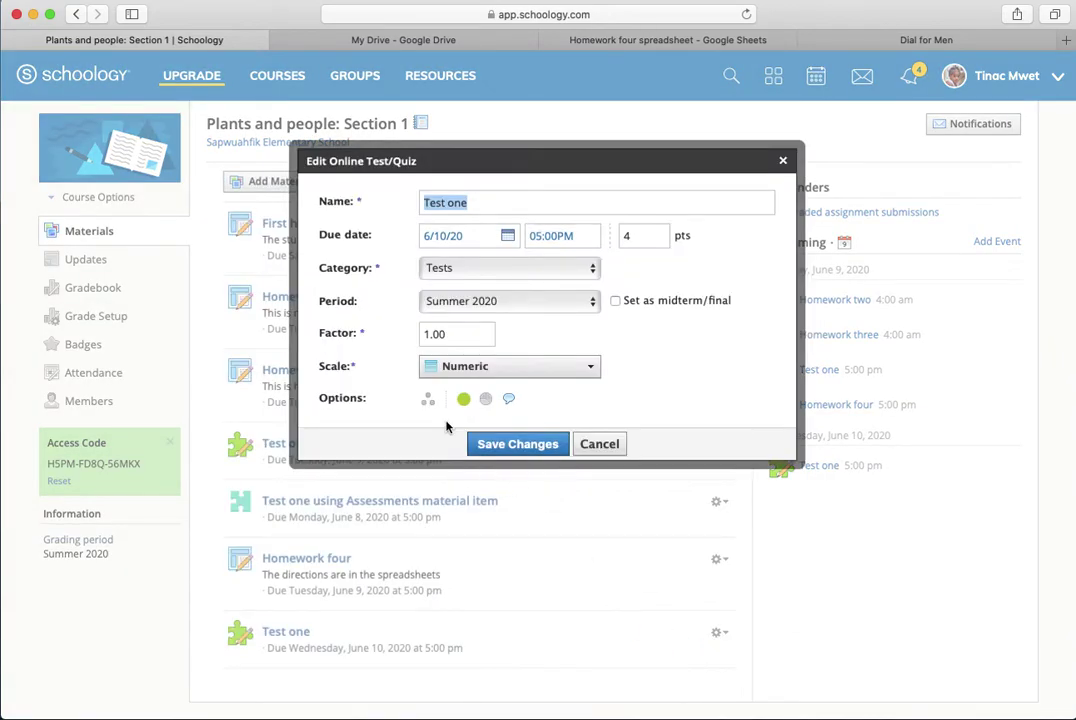
- Individually assign the test to one student found by name and save
left_click(427, 399)
left_click(469, 390)
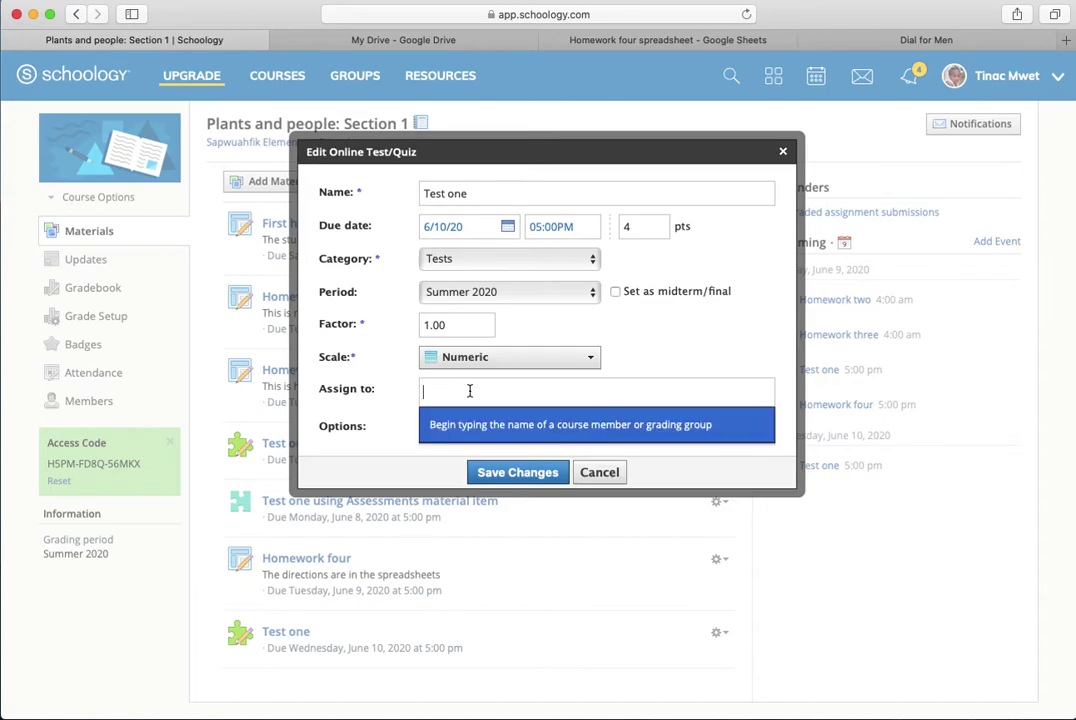
type("ang")
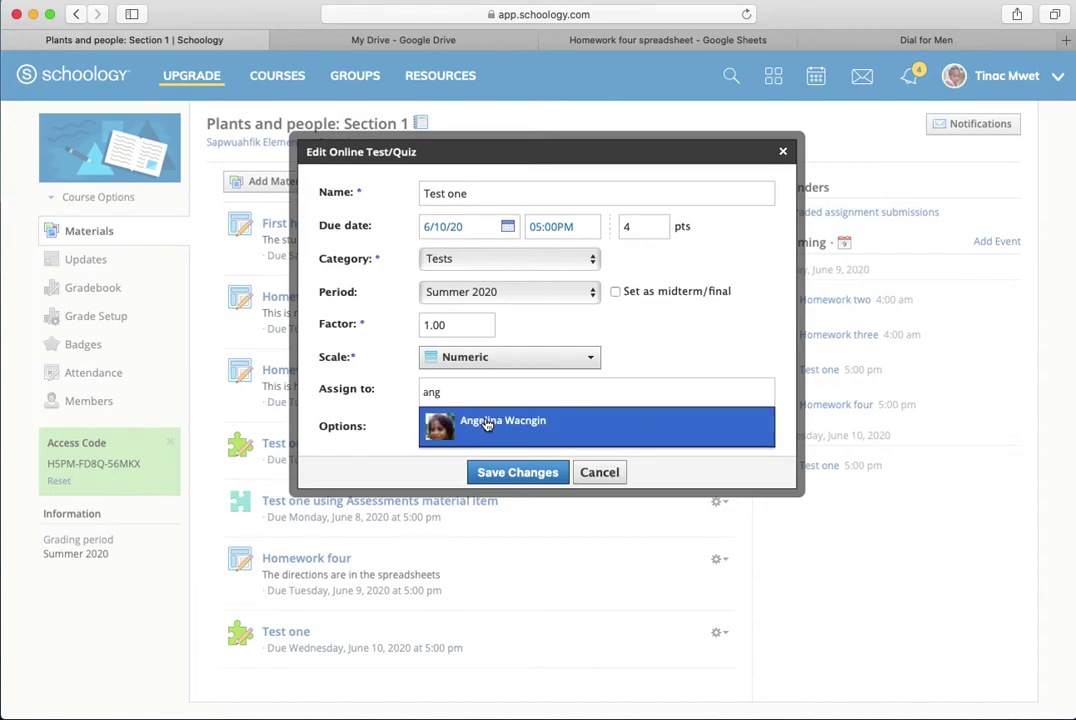
left_click(488, 427)
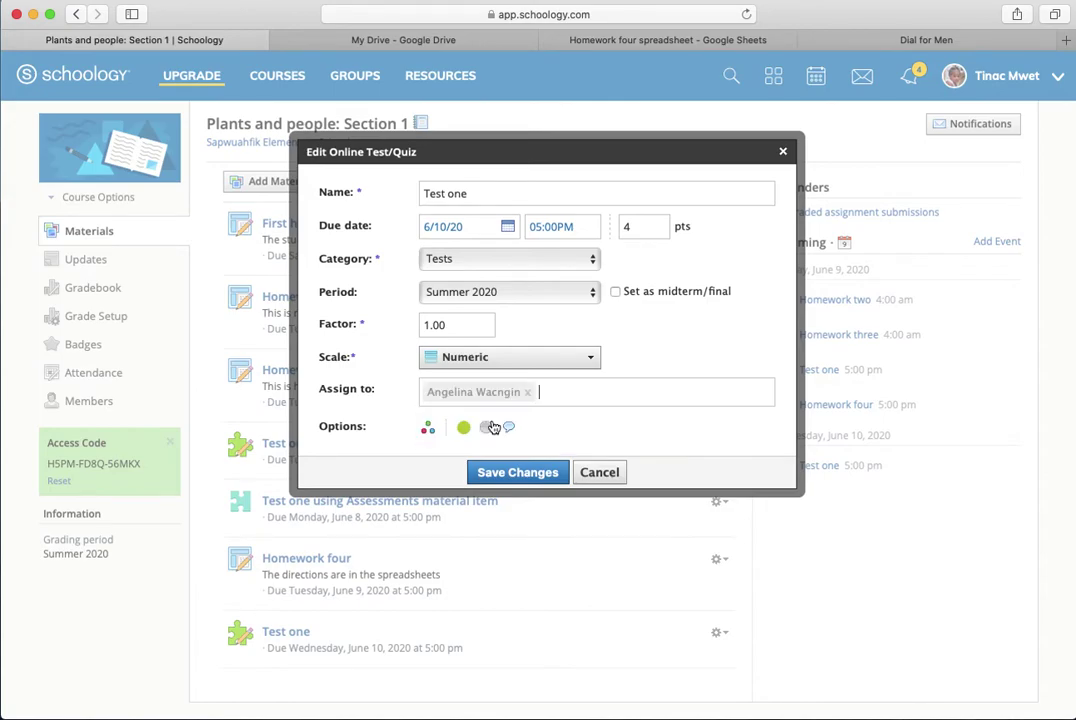
left_click(535, 473)
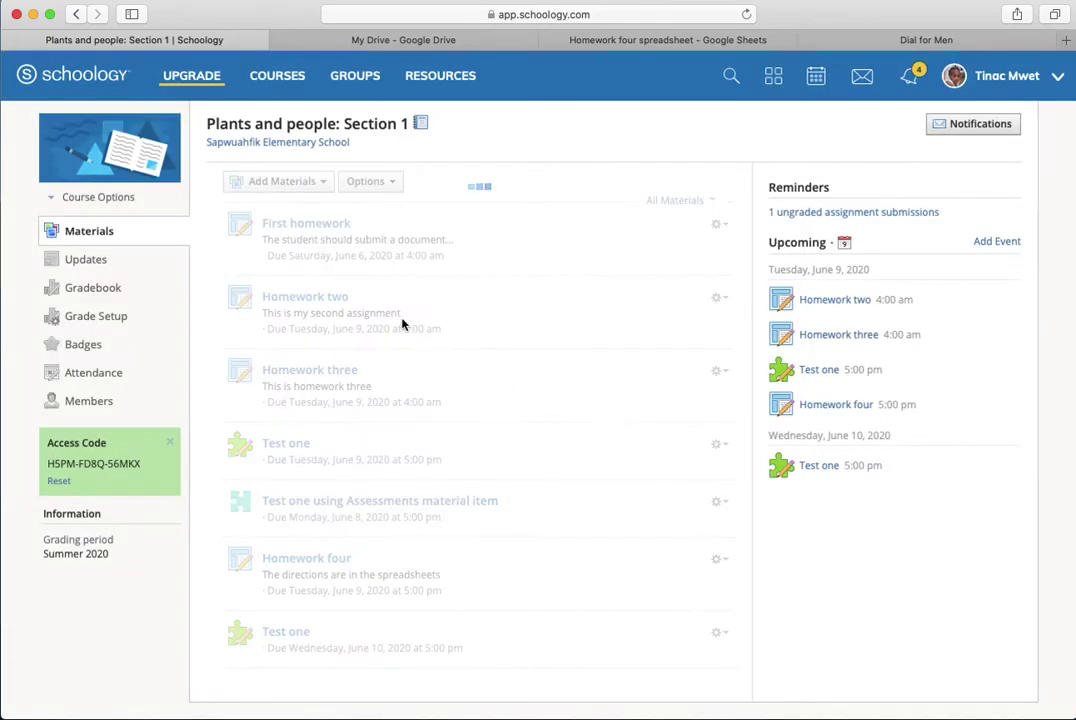
- Open the Gradebook and scroll right to the two 4-point Test one columns
left_click(90, 293)
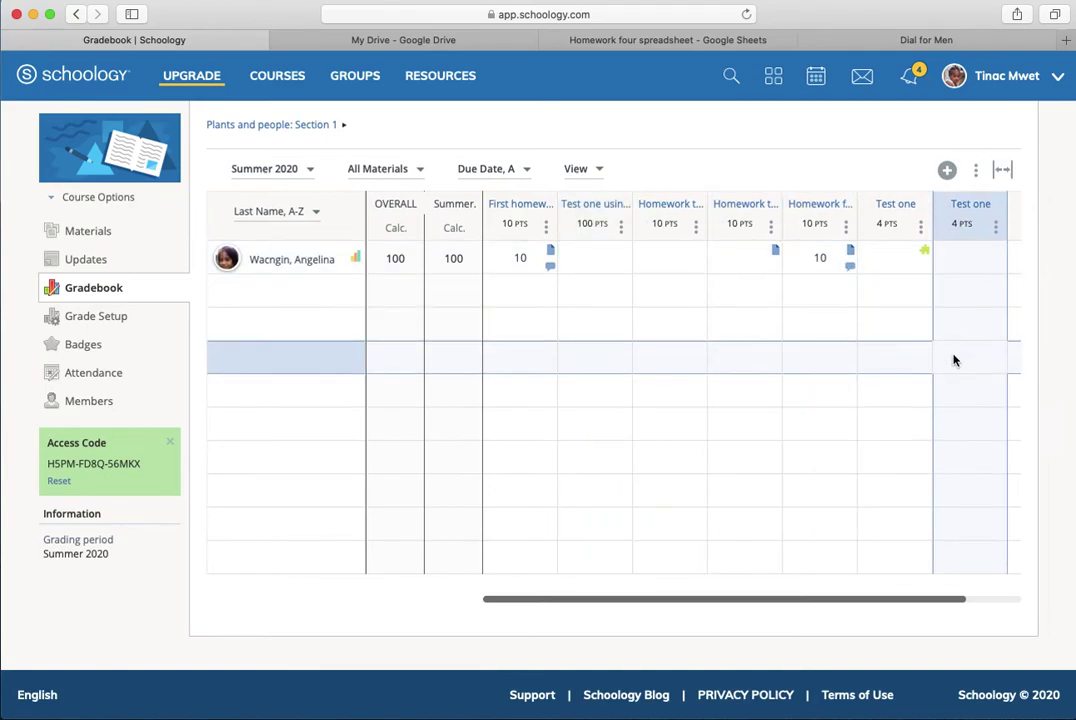
scroll(960, 372, "right", 3)
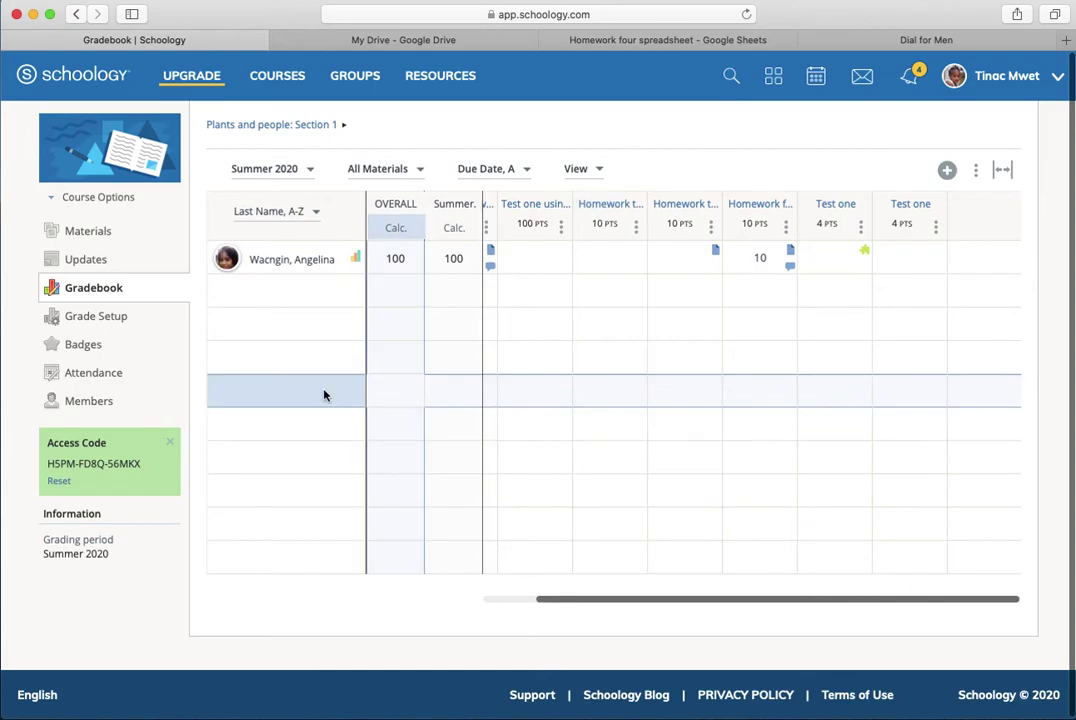
- Edit the Test one using Assessments item and retype its Until day as 09
left_click(100, 232)
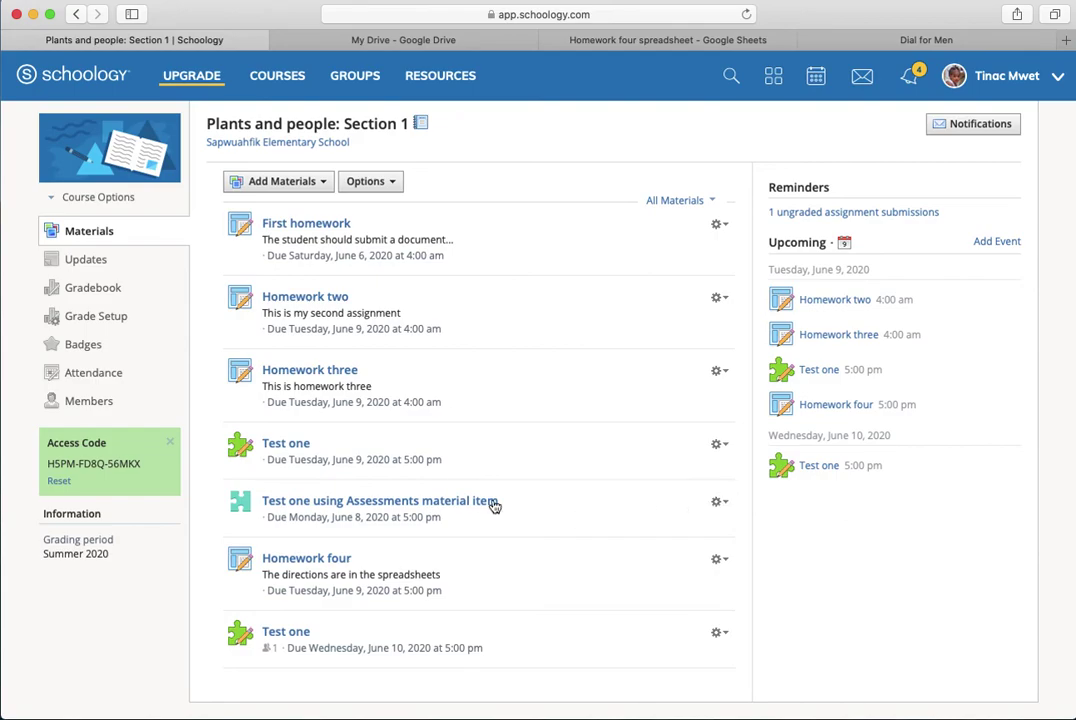
left_click(727, 503)
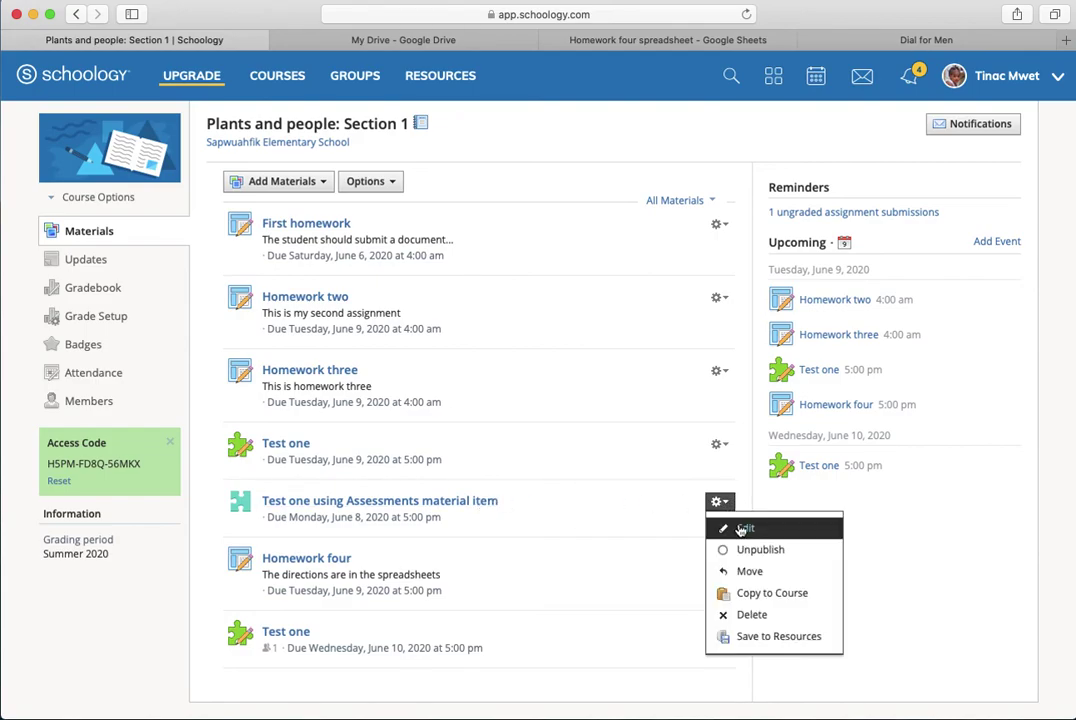
left_click(738, 527)
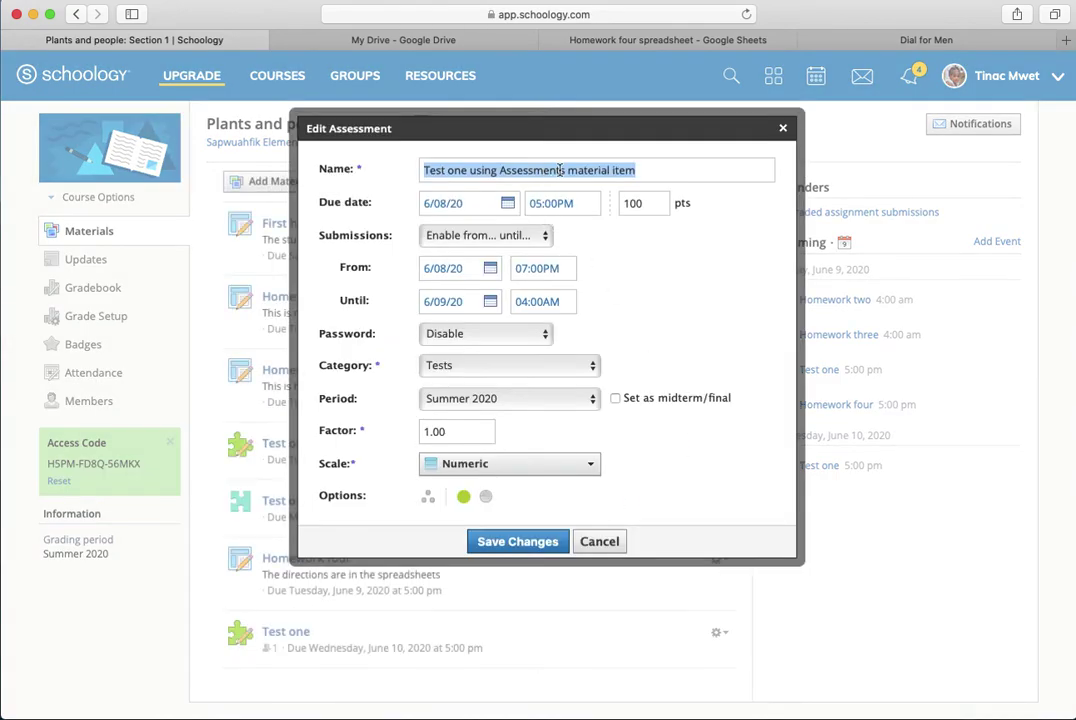
double_click(445, 302)
type("09")
- Cancel the Edit Assessment dialog, discarding the Until date change
left_click(601, 548)
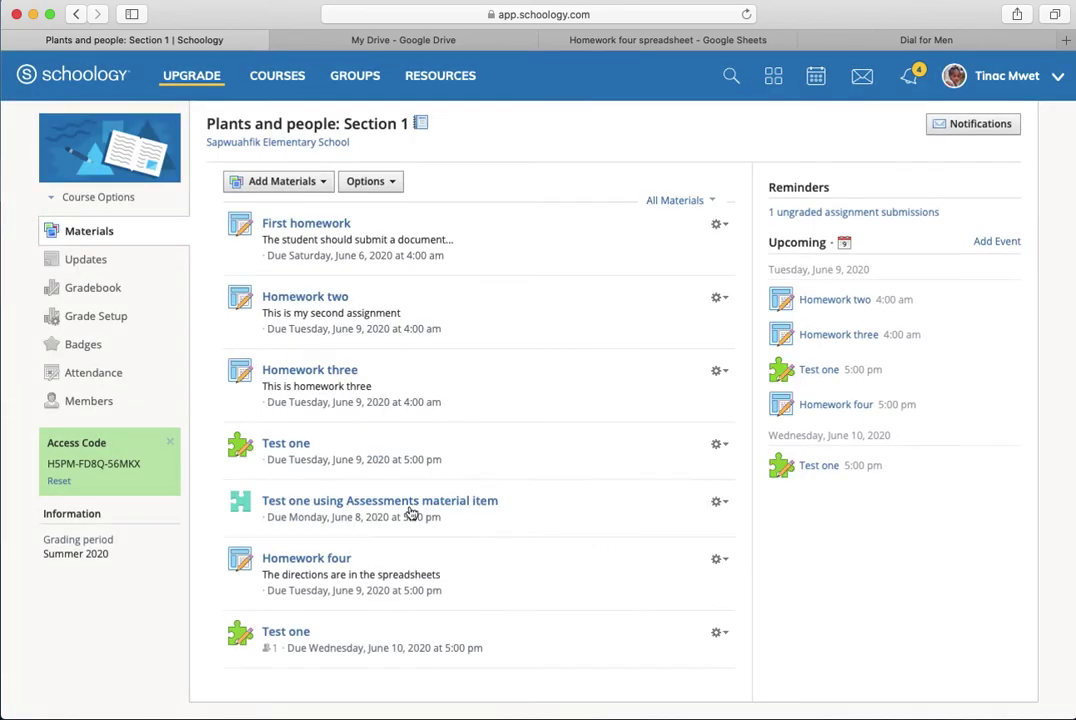